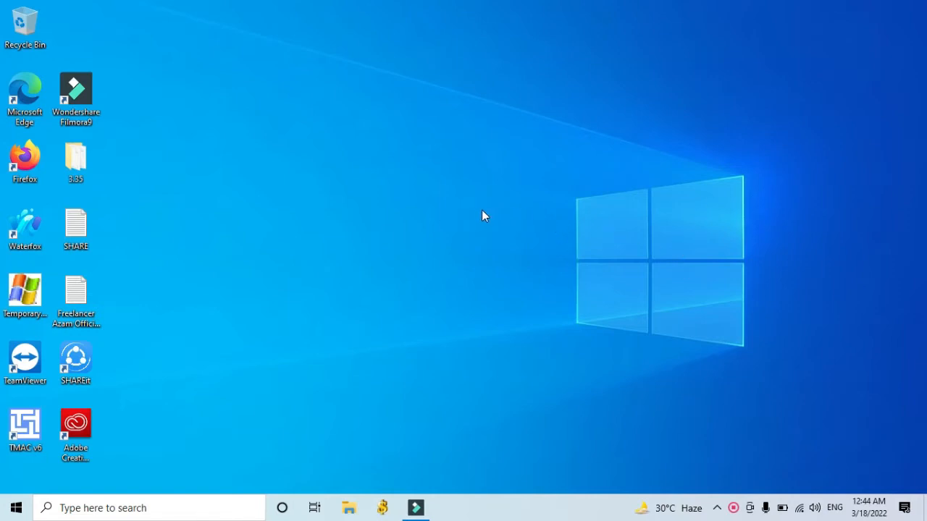
Launch Adobe Illustrator CC 2017
left_click(15, 511)
left_click(14, 510)
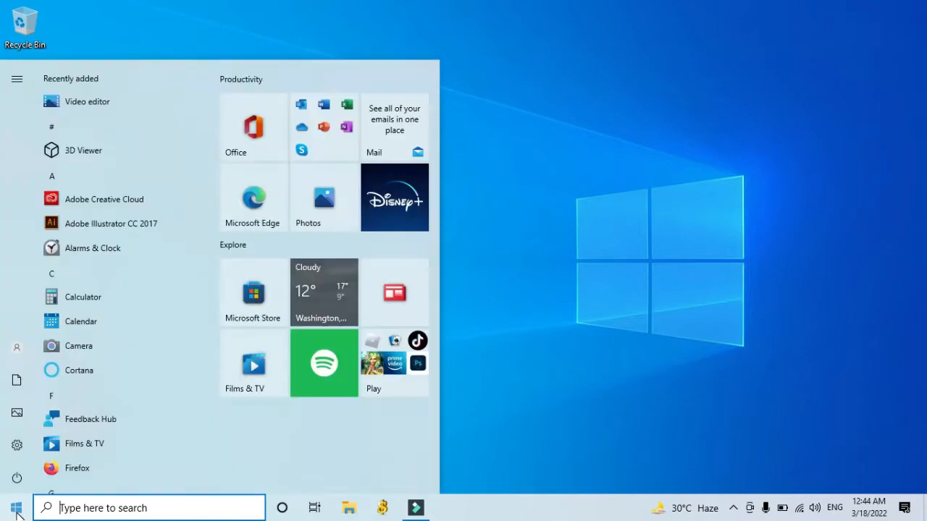
left_click(114, 227)
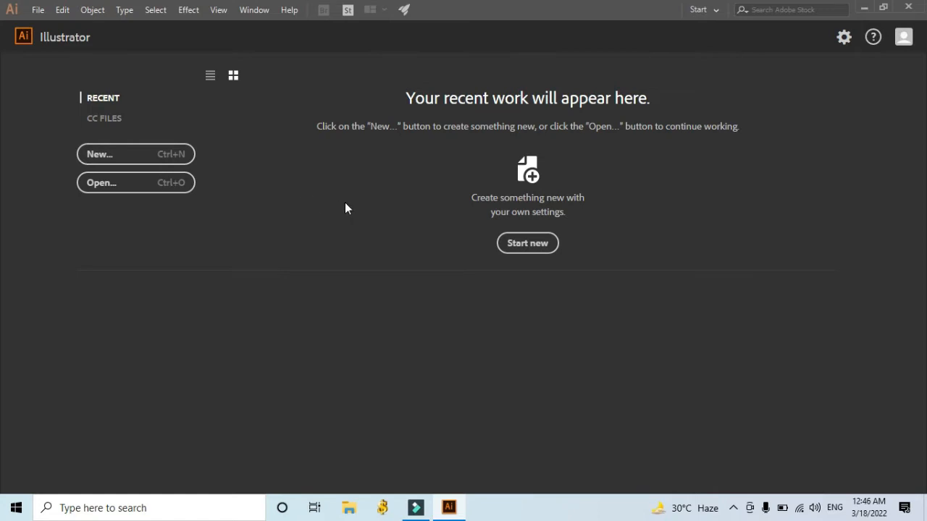
Create a new 1366 x 768 px RGB document named "Graphics class 01"
left_click(178, 154)
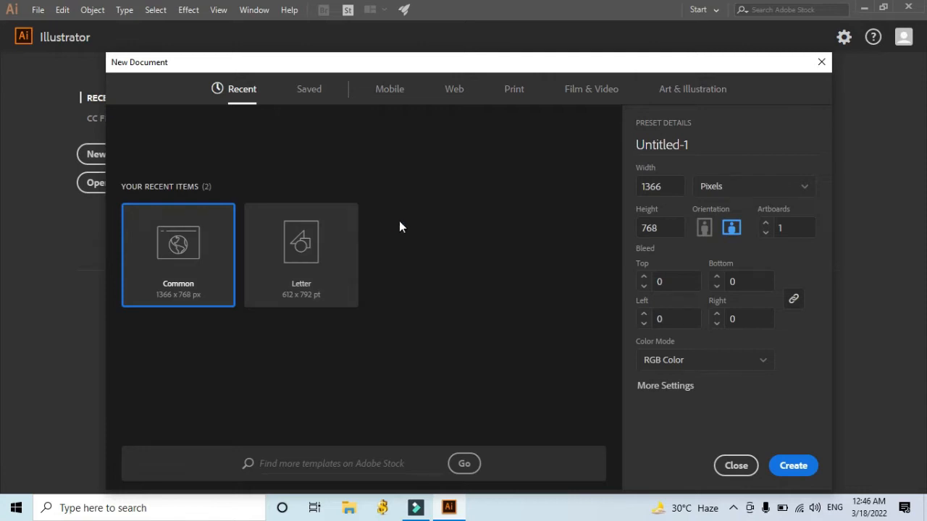
left_click(698, 145)
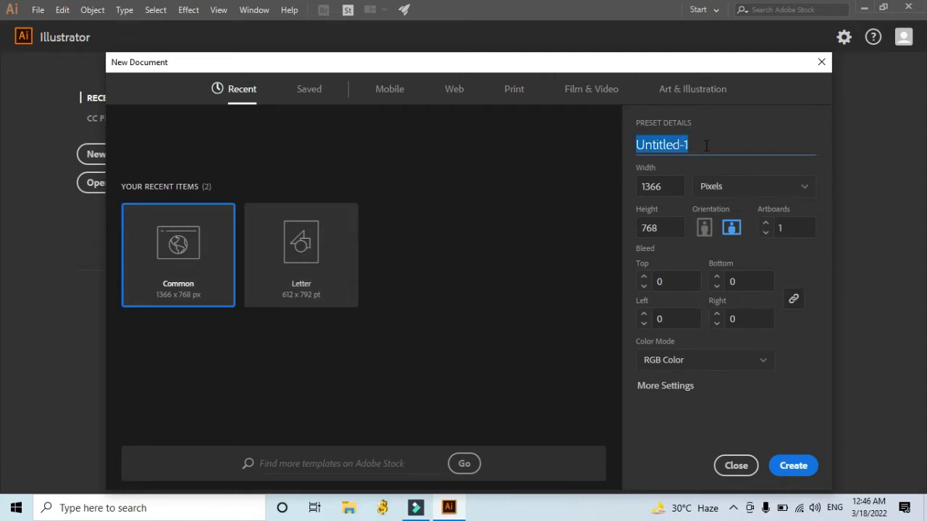
key("BackSpace")
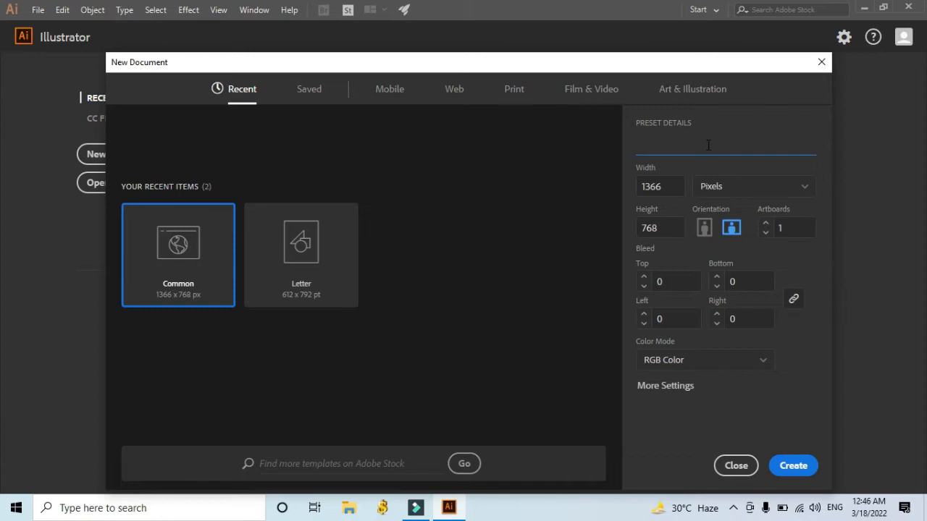
type("Graphics  class 01")
left_click(800, 465)
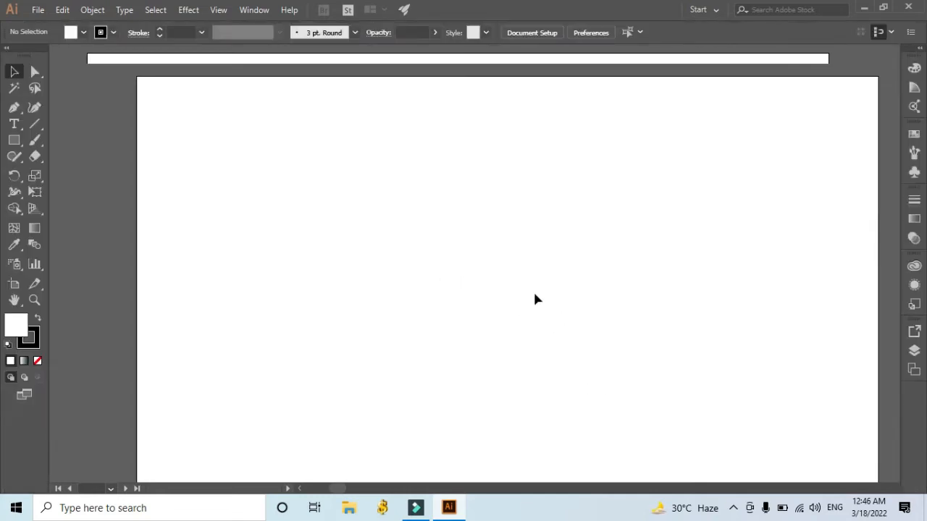
Set the default stroke colour to none with nothing selected
left_click(499, 281)
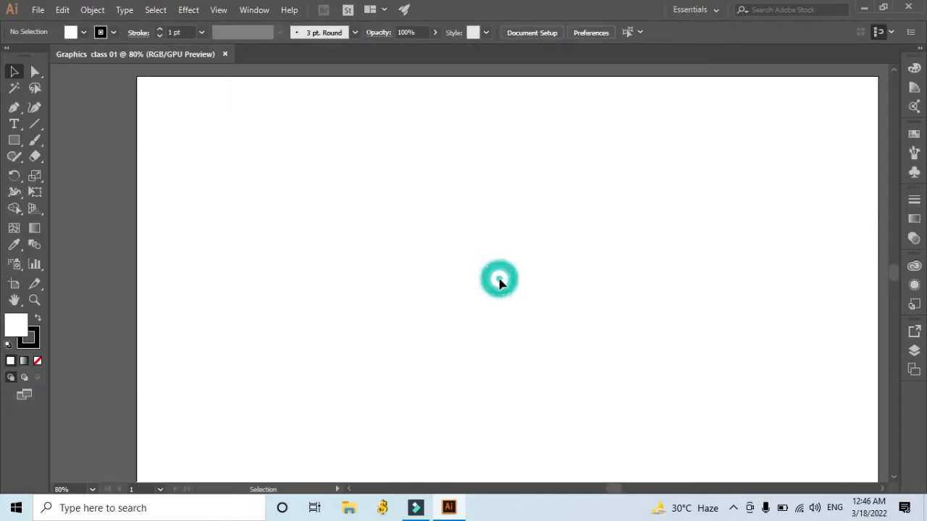
key("ctrl+minus")
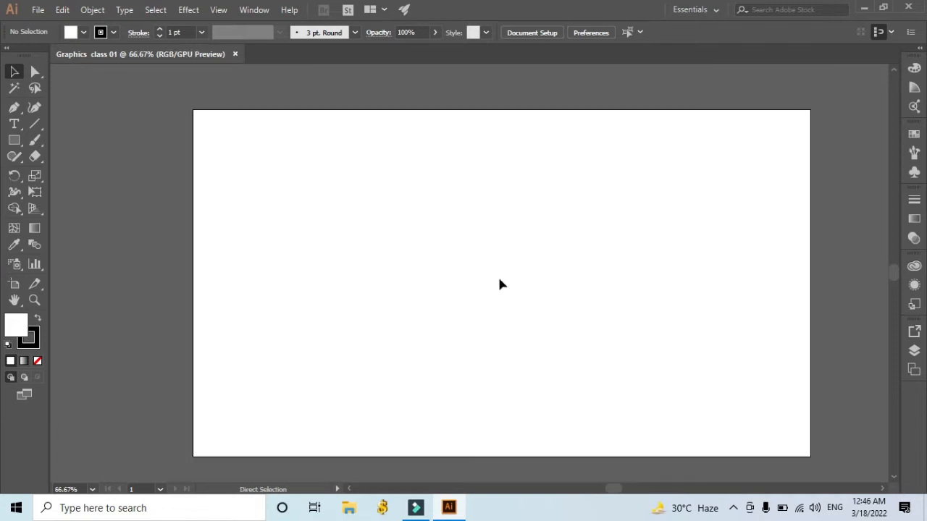
key("ctrl+minus")
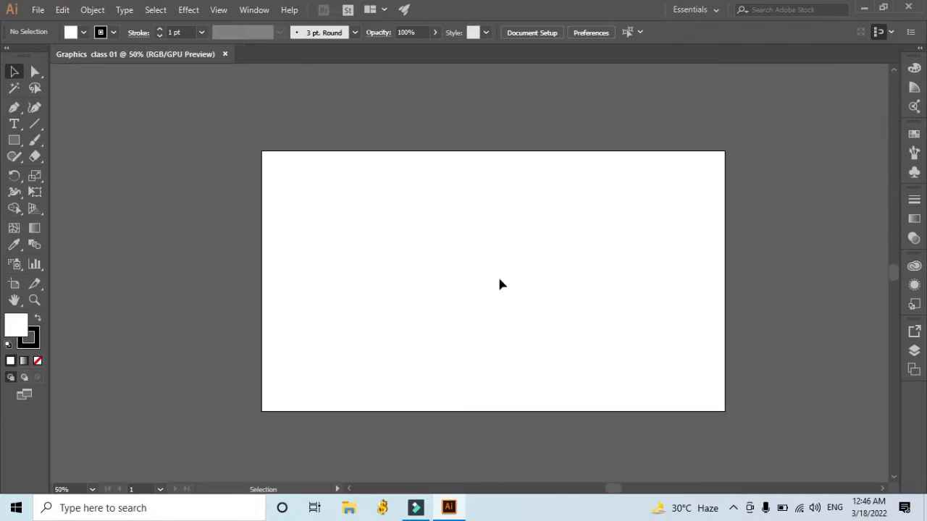
key("ctrl")
key("ctrl+plus")
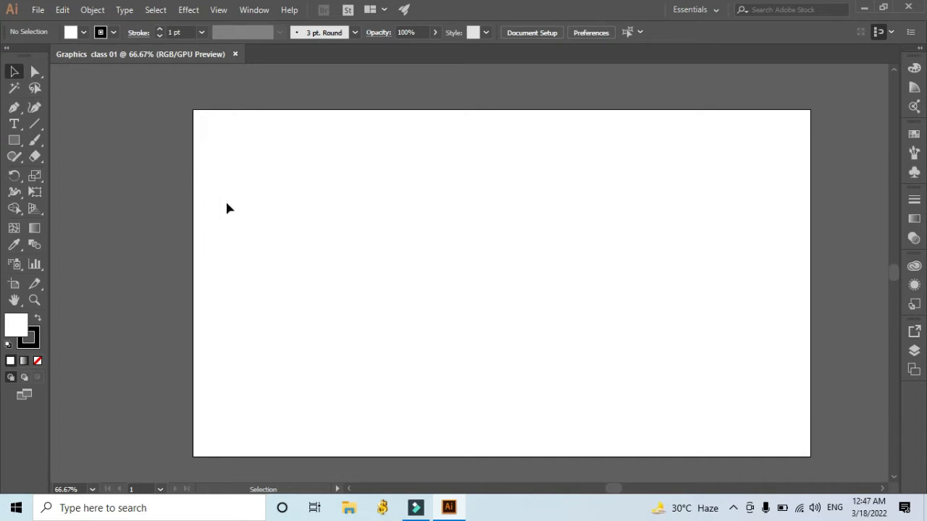
left_click(112, 33)
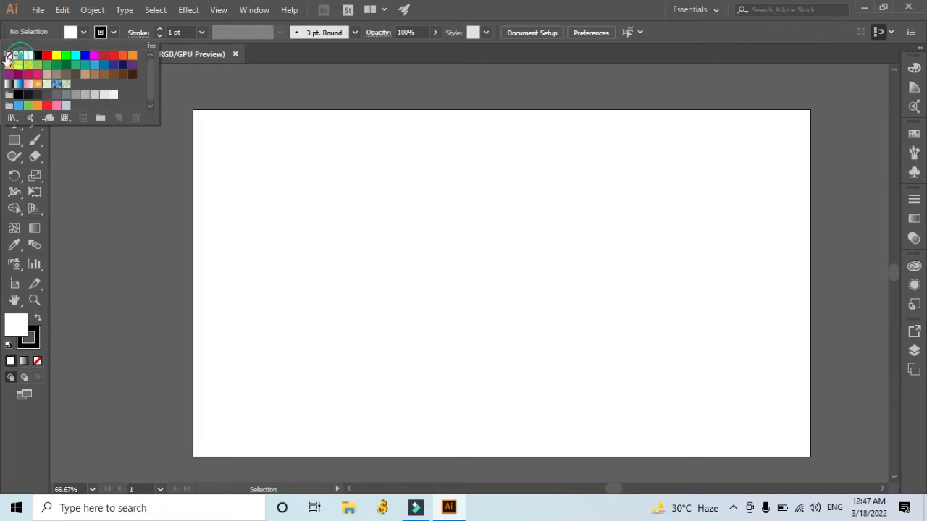
left_click(8, 60)
left_click(94, 200)
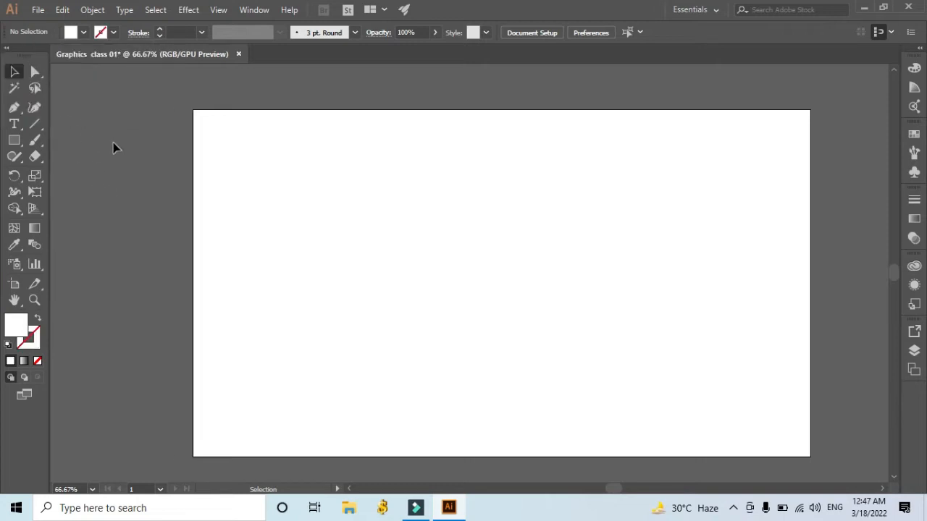
left_click(14, 140)
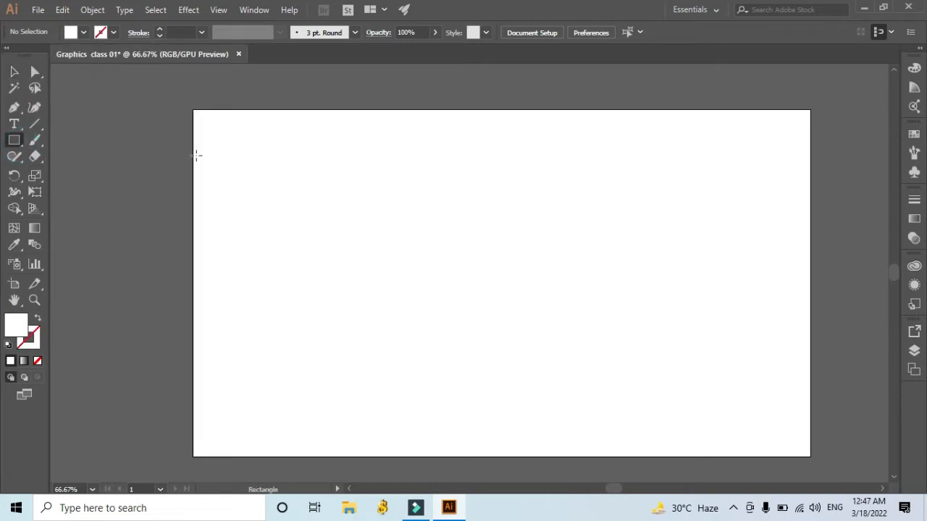
left_click(213, 136)
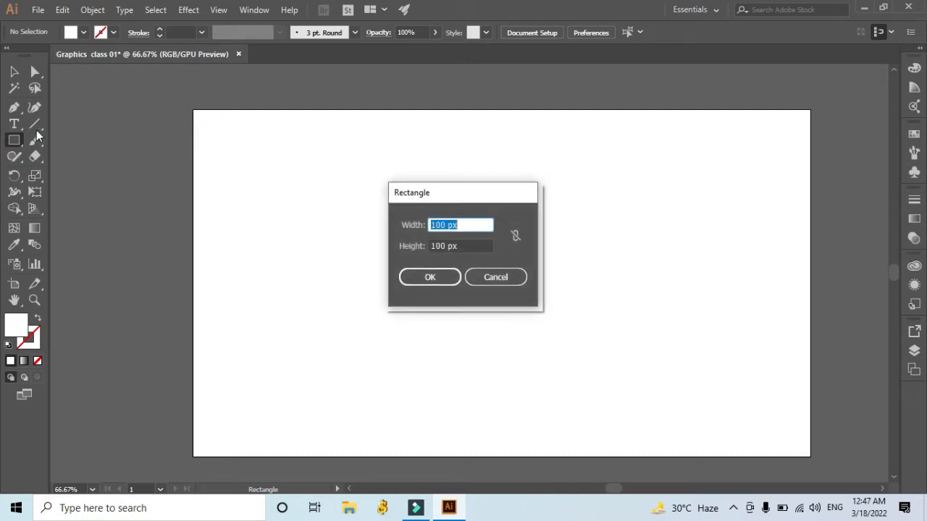
left_click(492, 283)
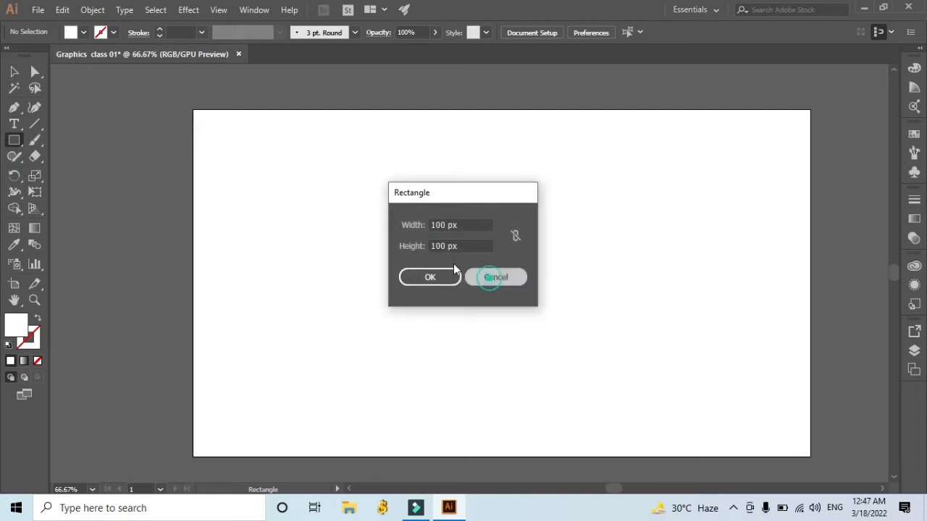
Draw a circle about 84 px wide in the artboard's upper-left corner and another about 314 px wide near its lower-right corner
left_click(13, 141)
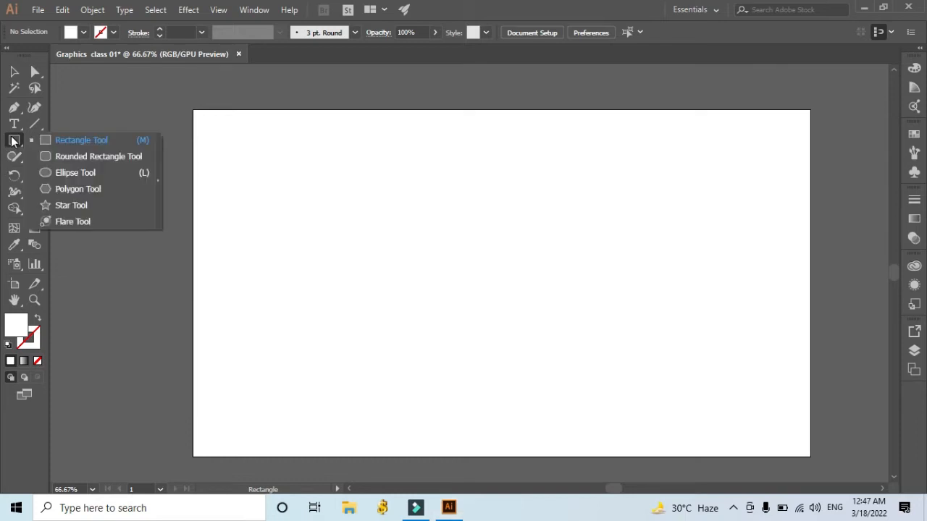
left_click(80, 176)
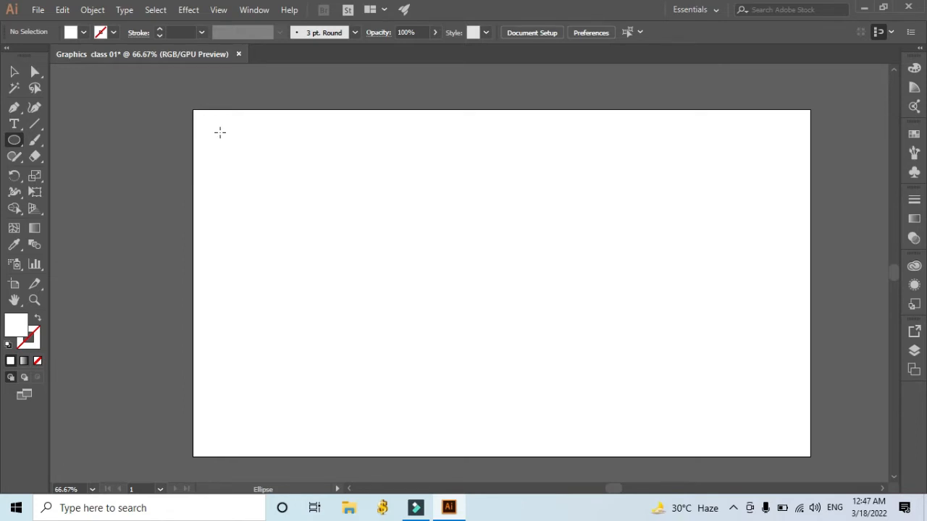
left_click_drag(220, 132, 239, 143)
left_click_drag(700, 392, 778, 433)
left_click_drag(771, 427, 771, 426)
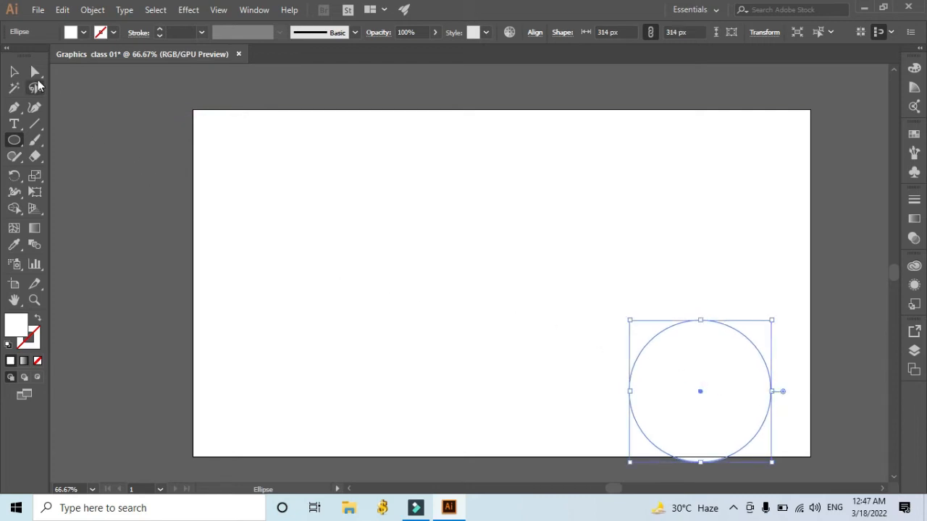
Move the large circle fully inside the artboard's lower-right corner and fill it with yellow
left_click(14, 71)
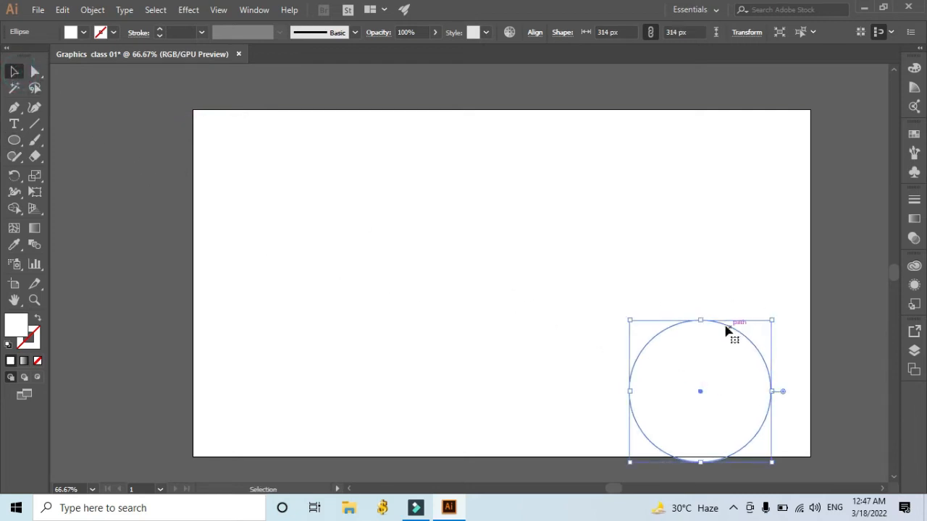
left_click_drag(701, 325, 721, 307)
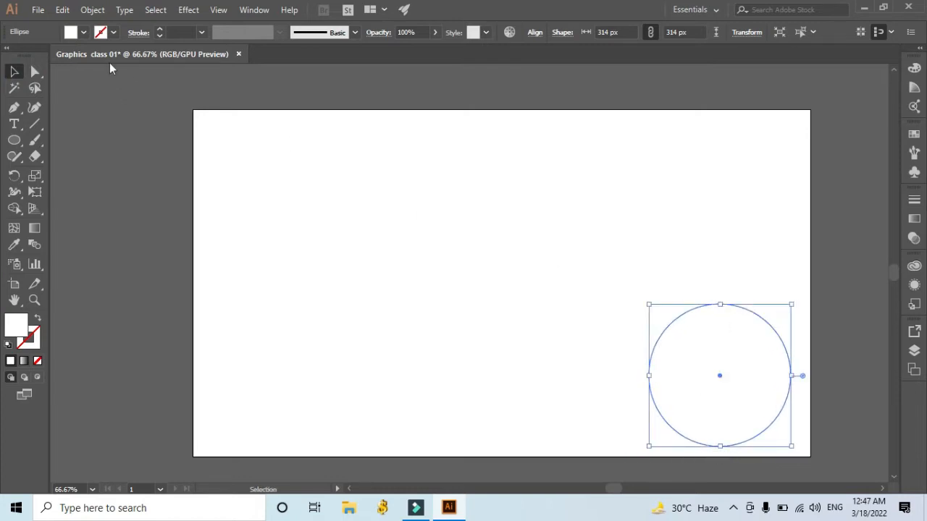
left_click(83, 33)
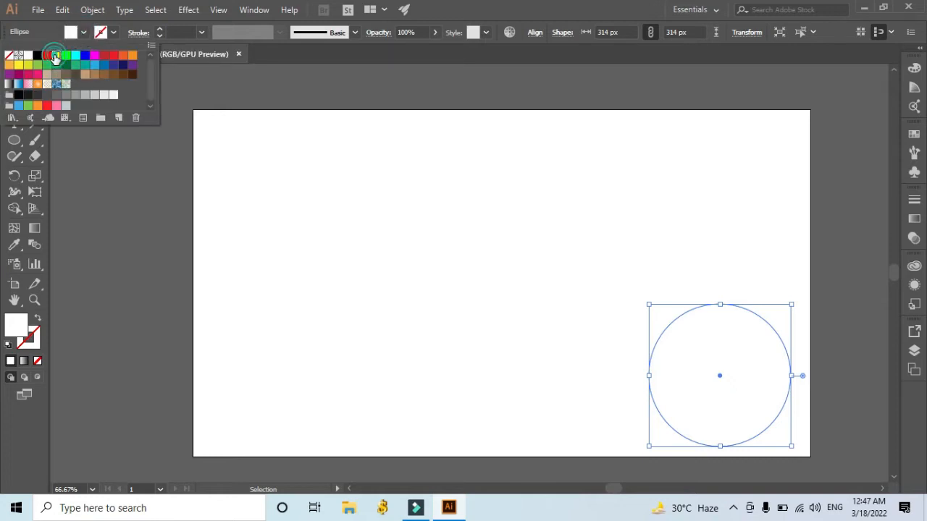
left_click(56, 56)
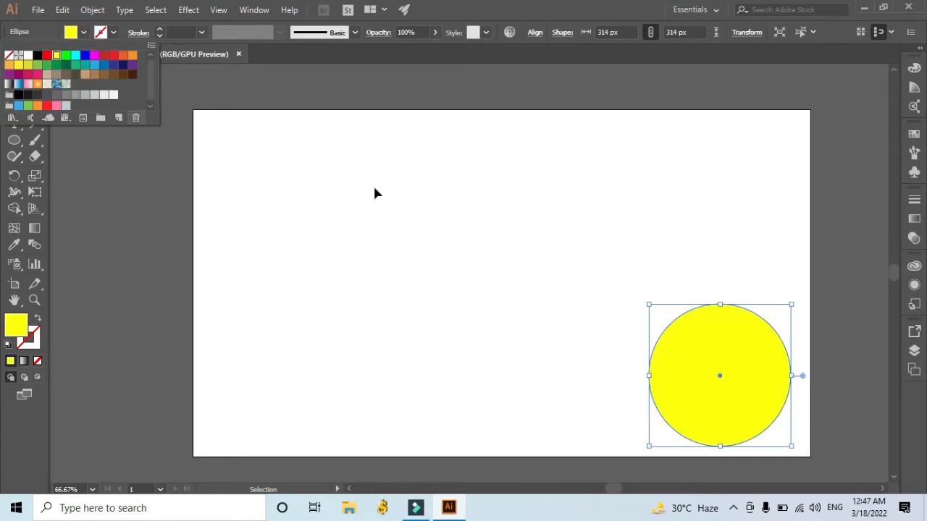
Fill the small circle in the artboard's upper-left corner with red
left_click(213, 138)
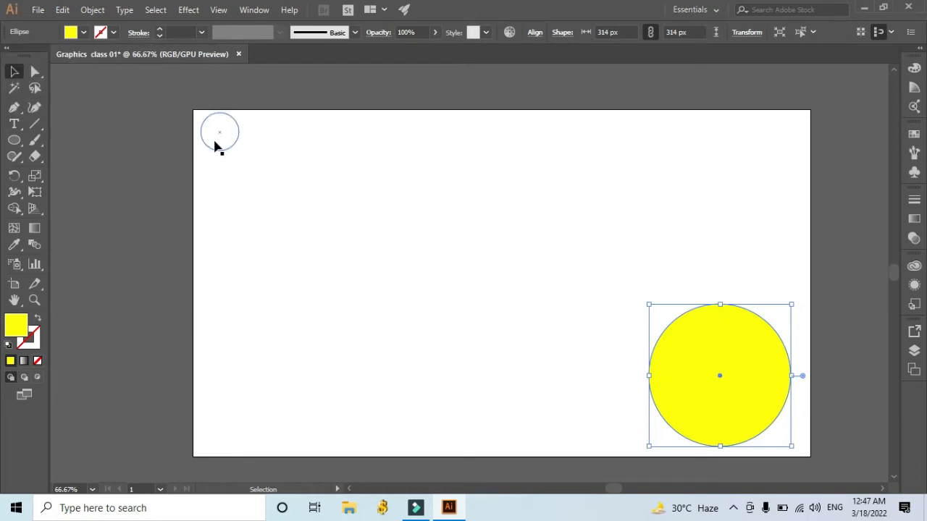
left_click(215, 141)
left_click(84, 32)
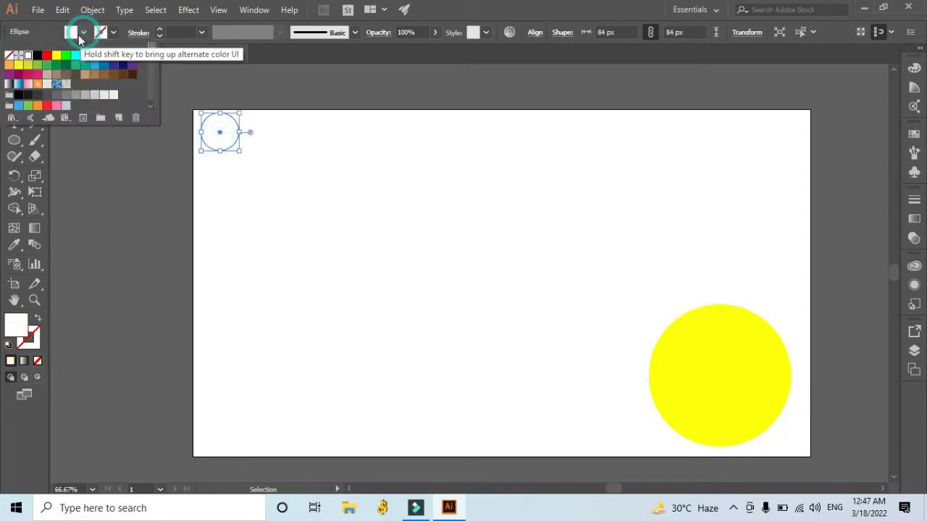
left_click(46, 56)
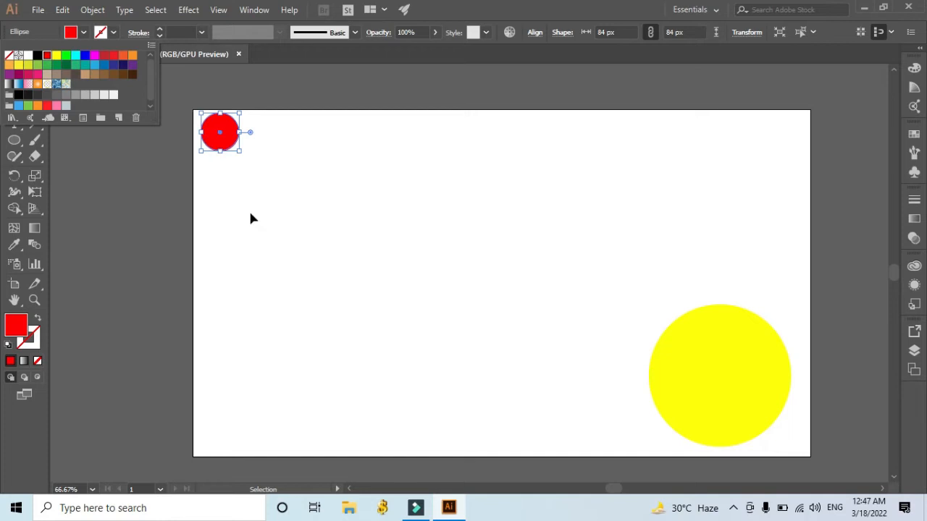
left_click(313, 220)
left_click(313, 254)
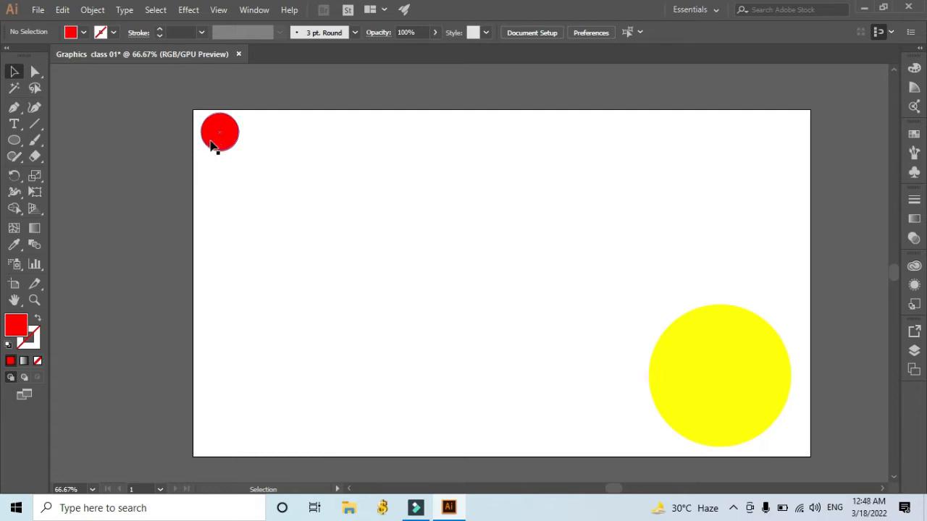
Give the small circle an RGB Red stroke and set its fill to none
left_click(216, 145)
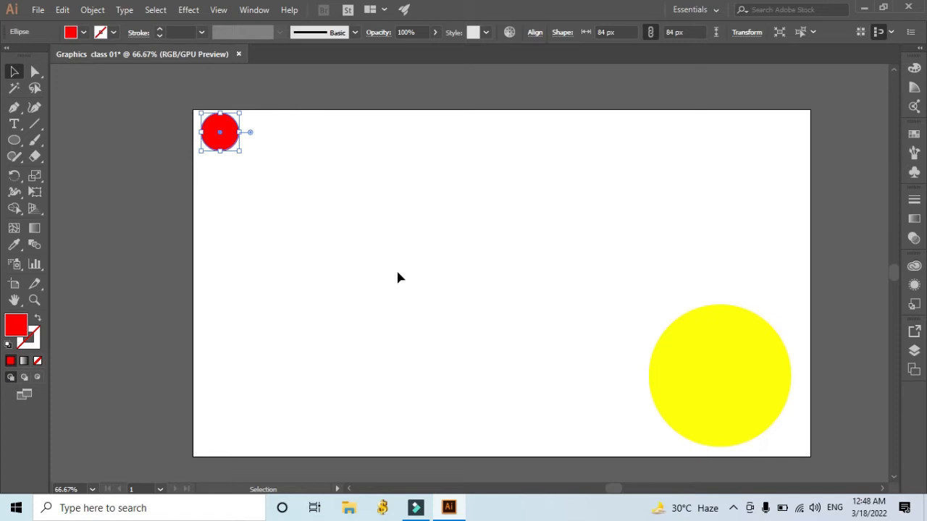
left_click(113, 32)
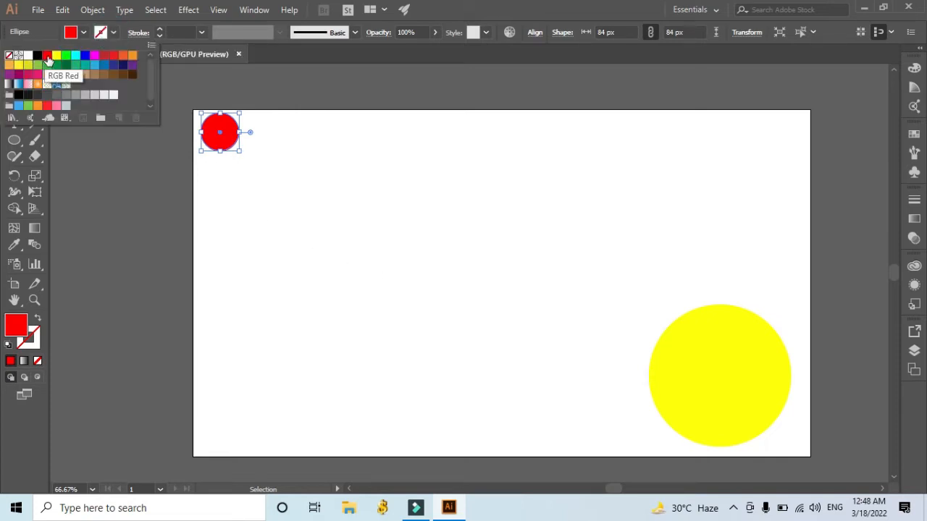
left_click(47, 56)
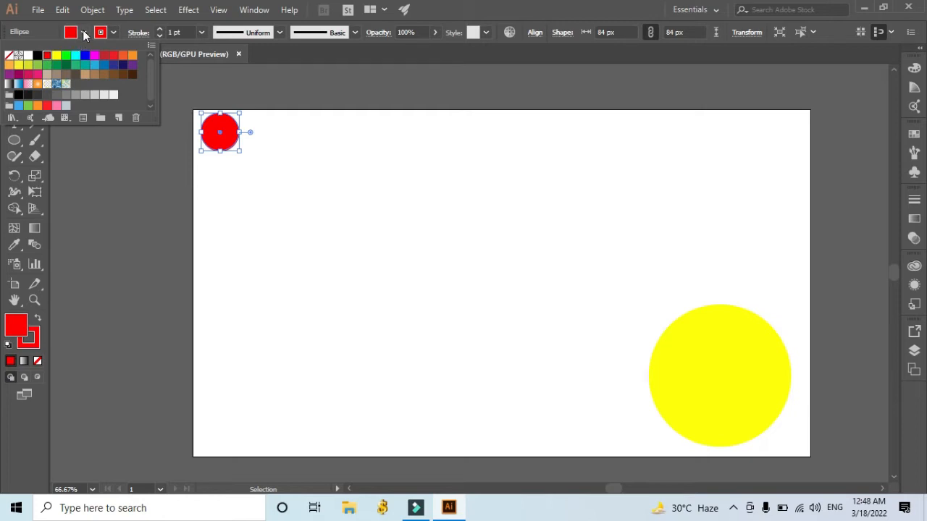
left_click(84, 33)
left_click(83, 32)
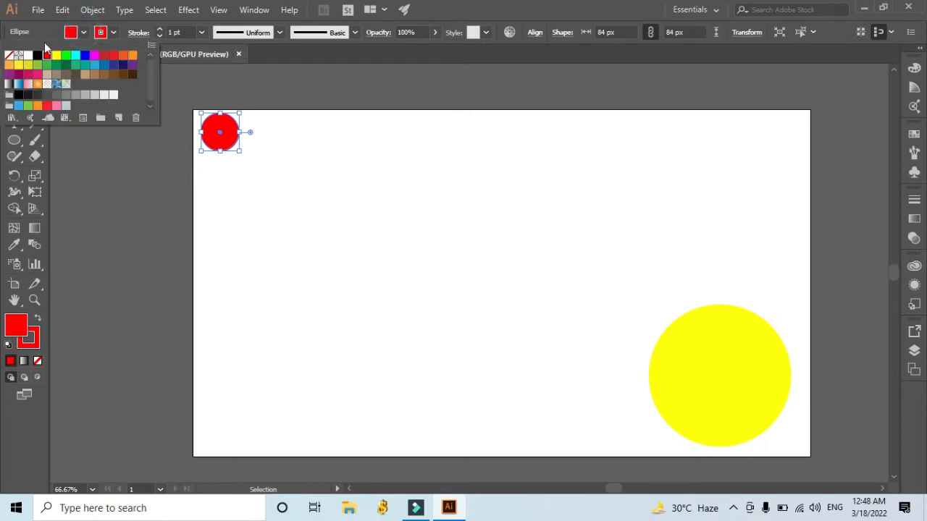
left_click(9, 56)
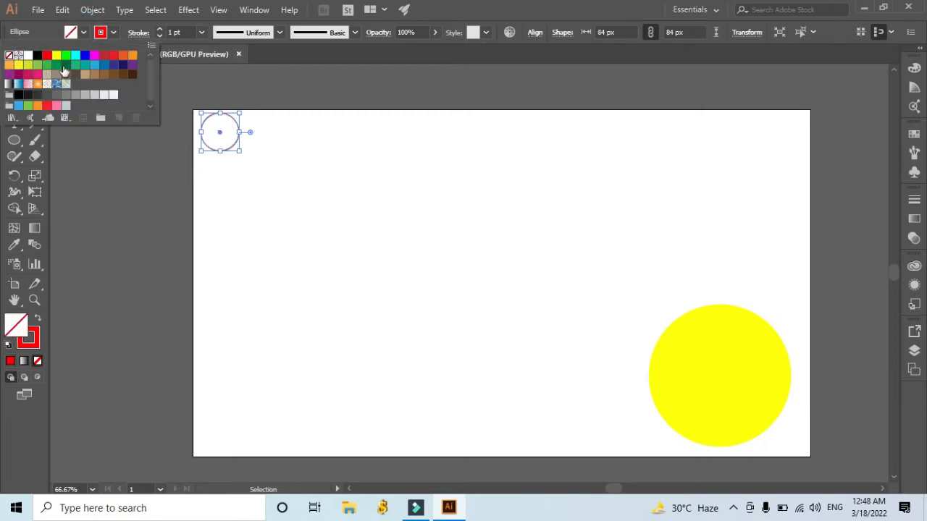
Set the small circle's stroke weight to 2 pt and deselect it
left_click(161, 32)
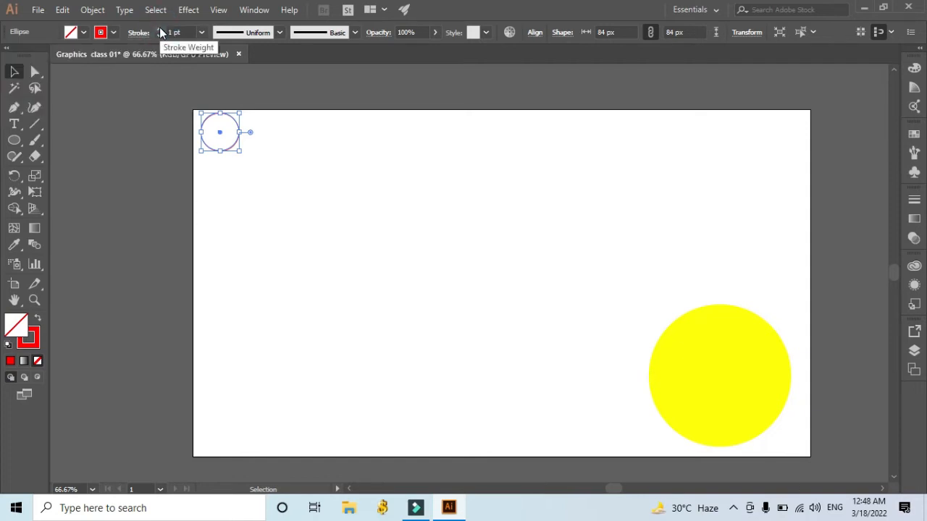
left_click(160, 28)
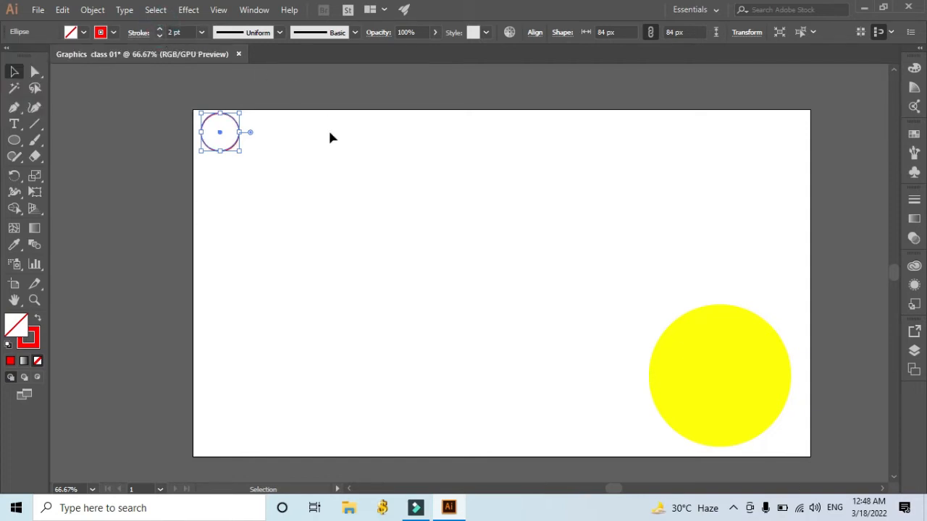
left_click(310, 185)
Set the large circle's fill to none and give it an RGB Red stroke
left_click(687, 342)
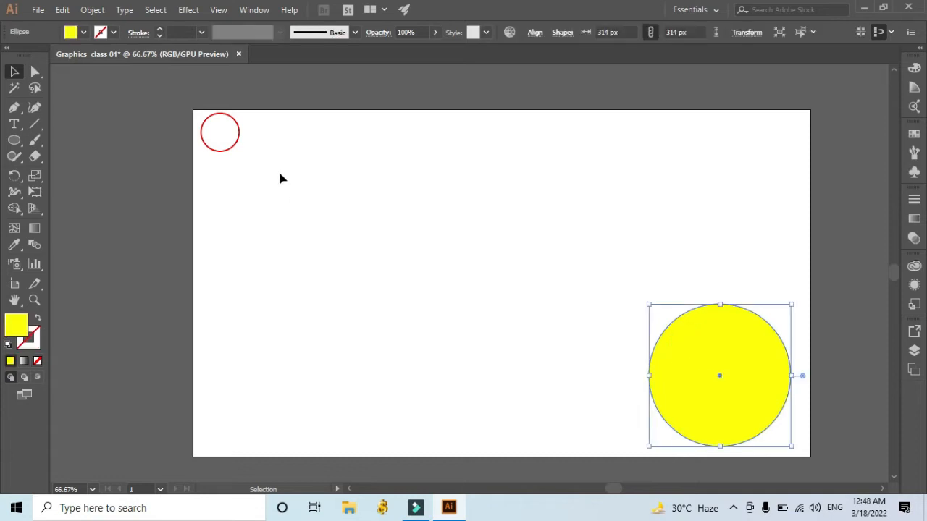
left_click(84, 33)
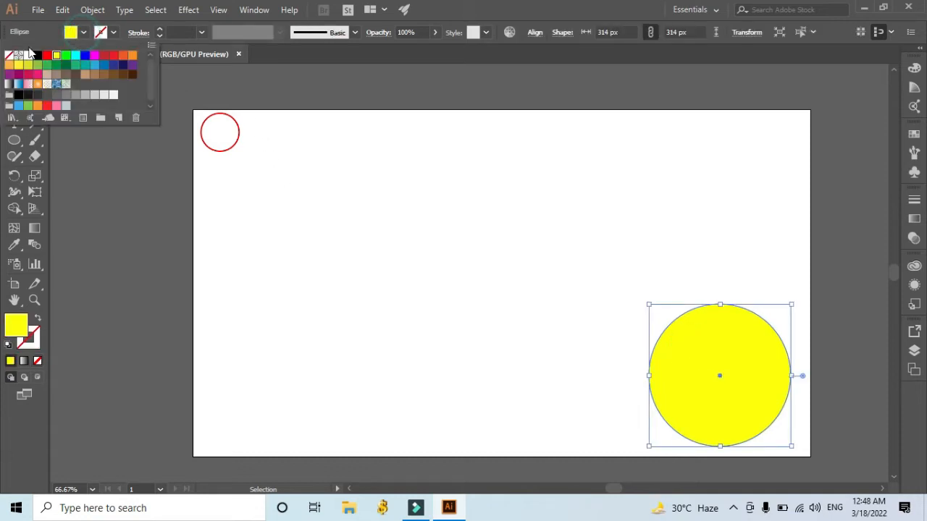
left_click(9, 57)
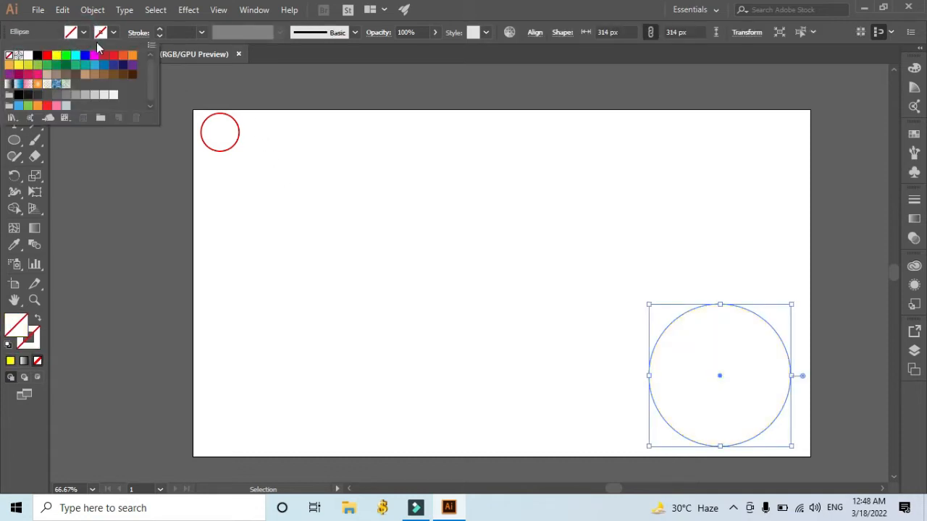
left_click(111, 31)
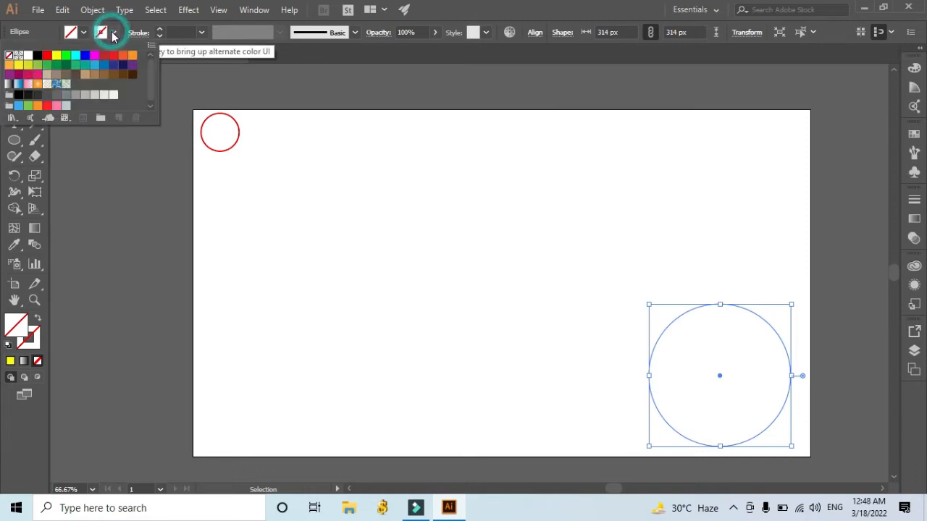
left_click(47, 57)
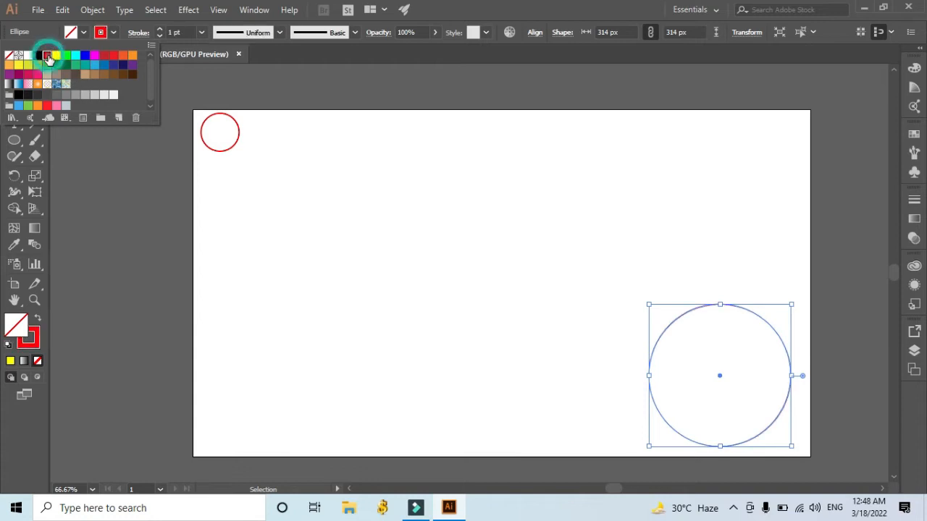
Set the large circle's stroke weight to 3 pt and deselect it
left_click(160, 31)
left_click(160, 31)
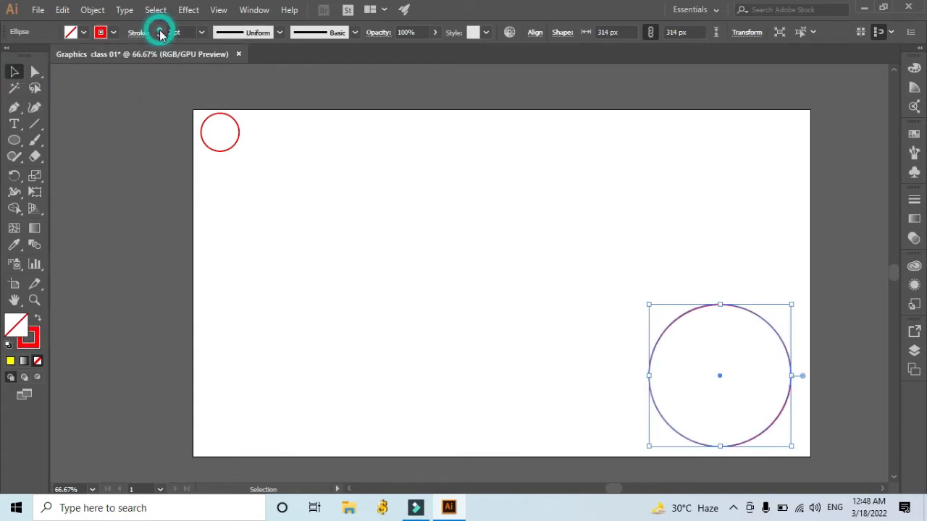
left_click(160, 31)
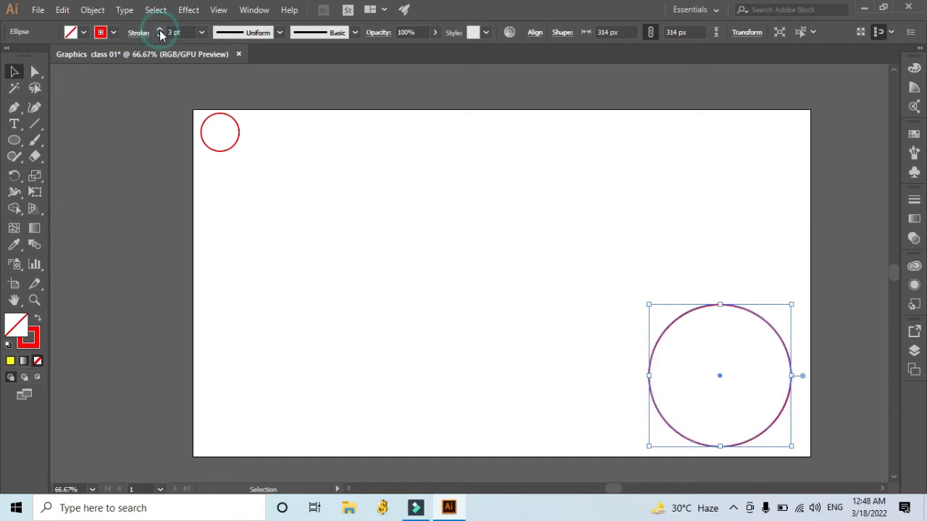
left_click(387, 215)
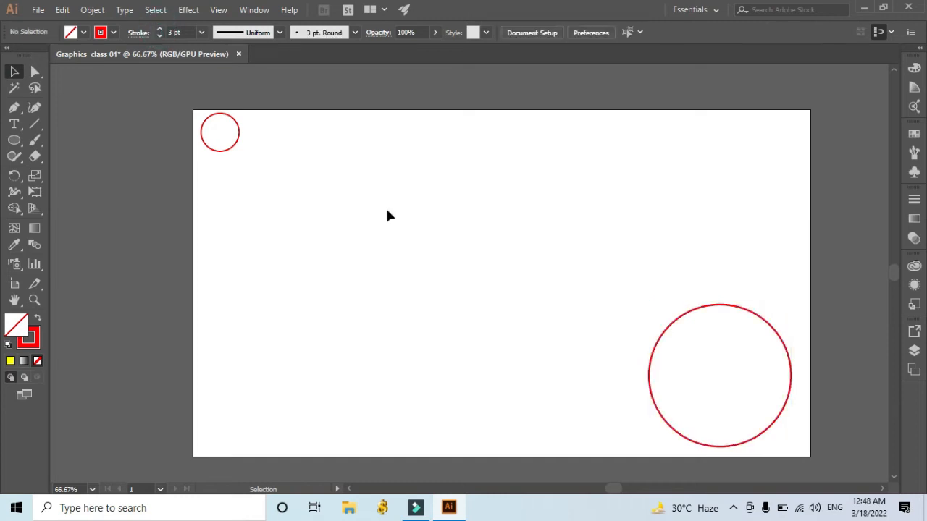
Select both the small and the large circle and make a blend between them
left_click(240, 141)
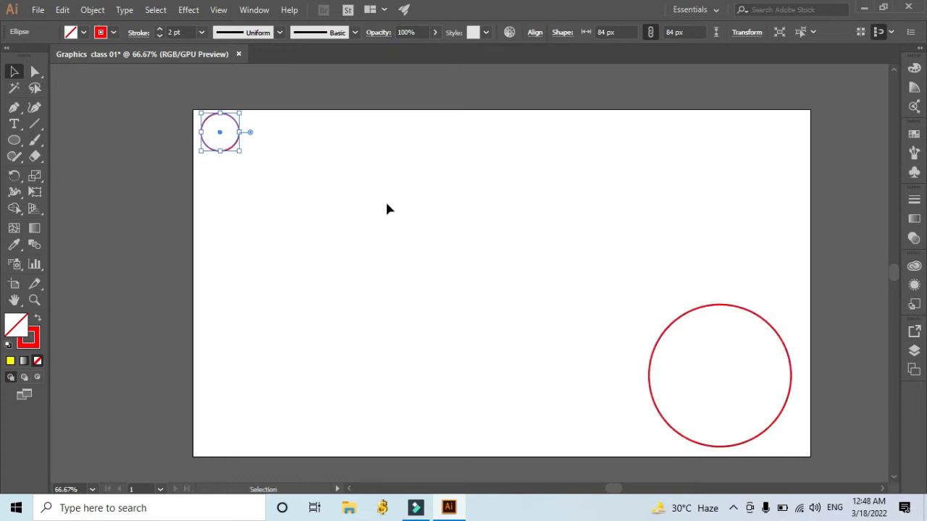
left_click(659, 346, "shift")
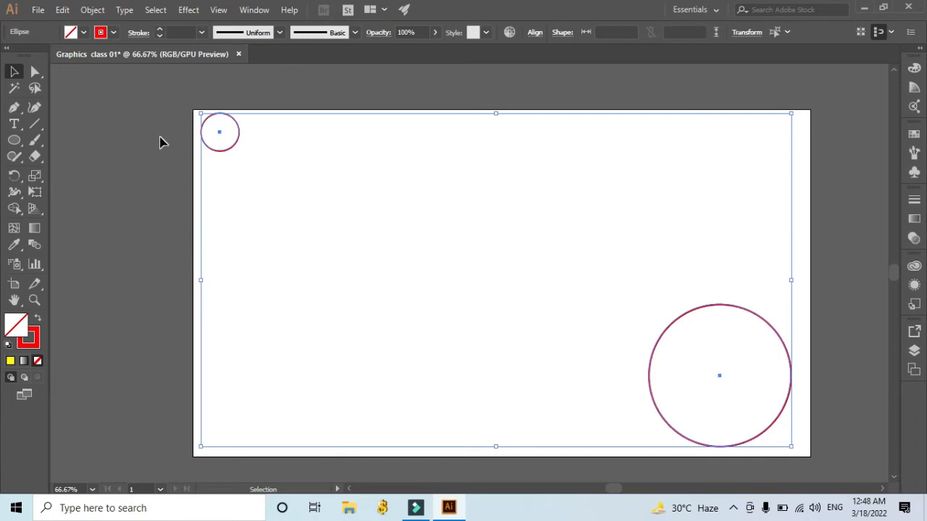
left_click(96, 11)
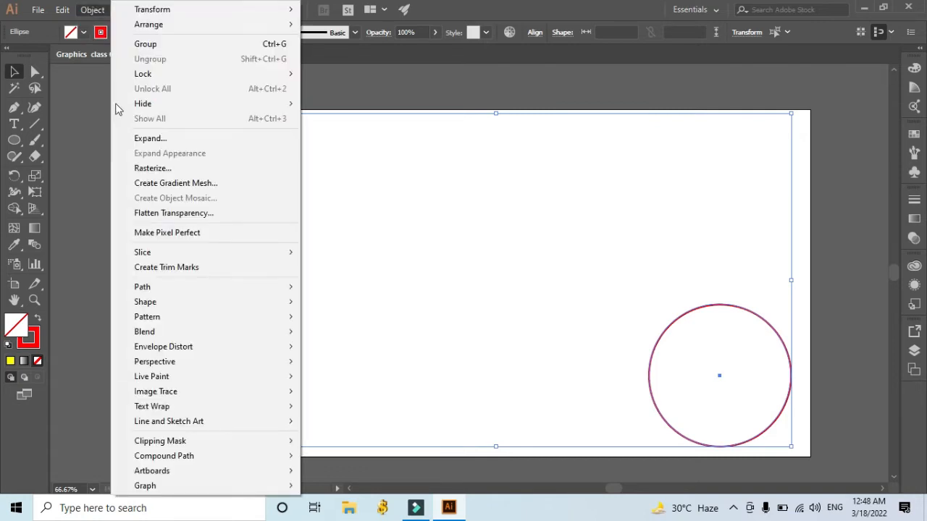
mouse_move(160, 337)
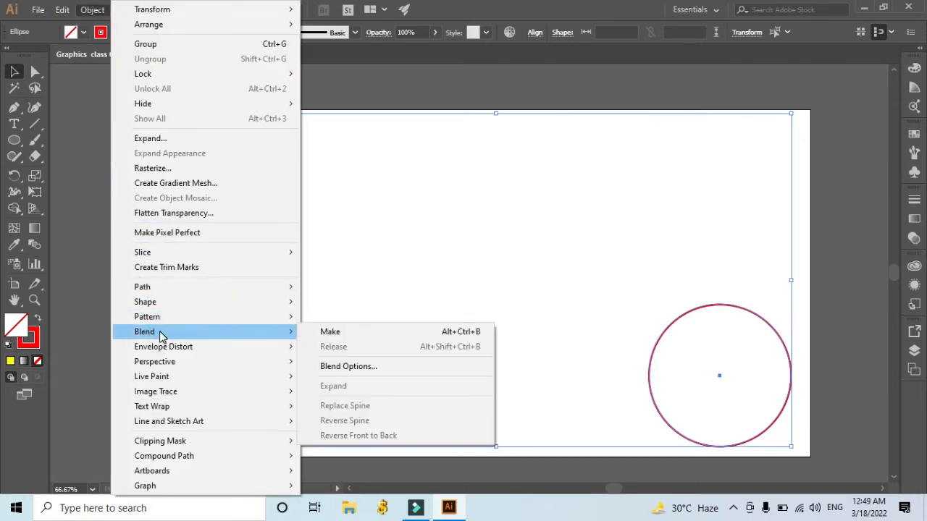
left_click(330, 332)
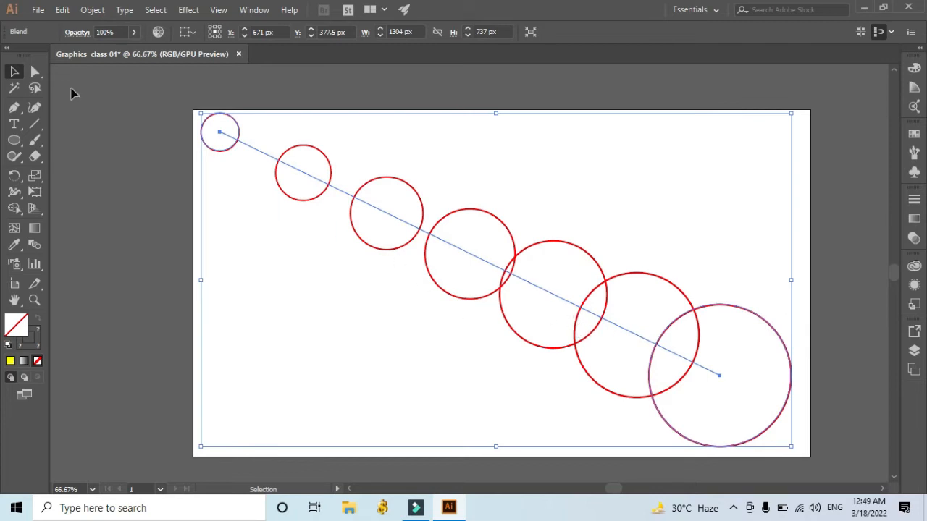
Set the circle blend's spacing to Specified Steps with 50 steps, with the preview enabled
left_click(94, 10)
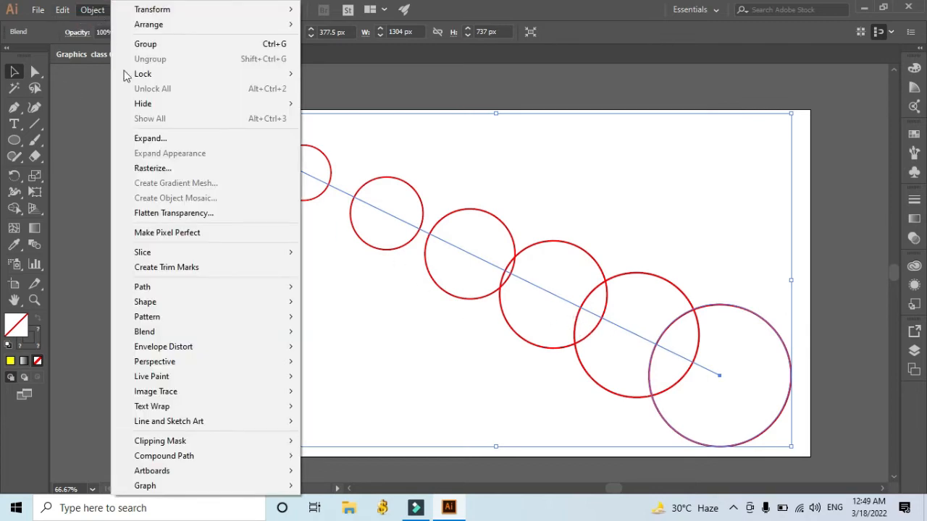
mouse_move(229, 334)
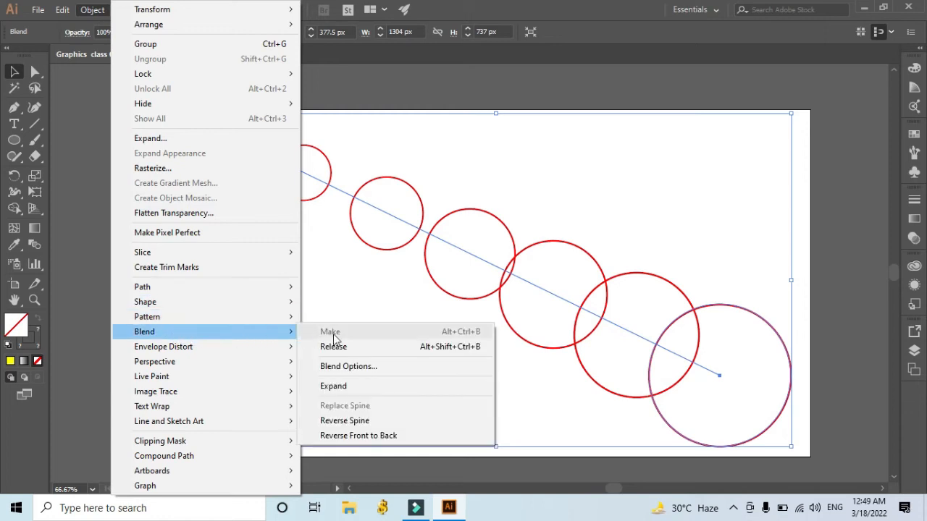
left_click(376, 368)
left_click_drag(479, 187, 182, 189)
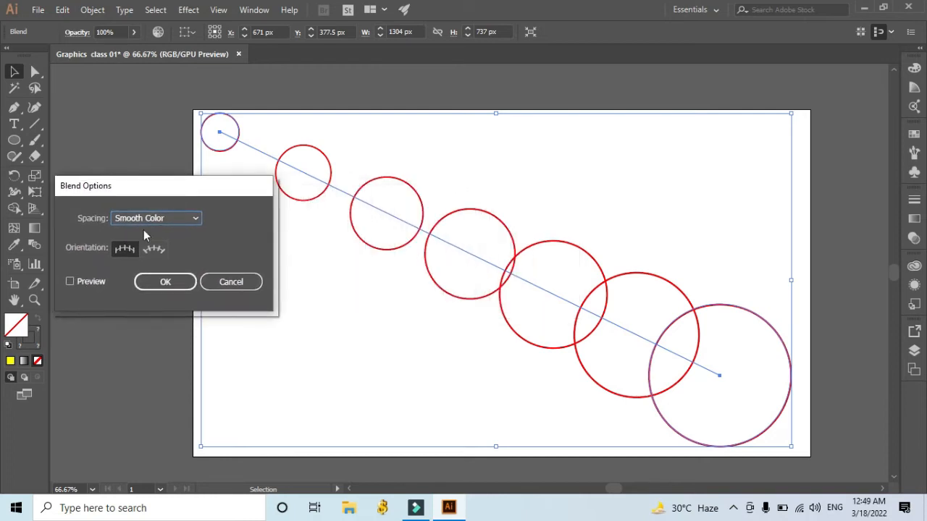
left_click(69, 281)
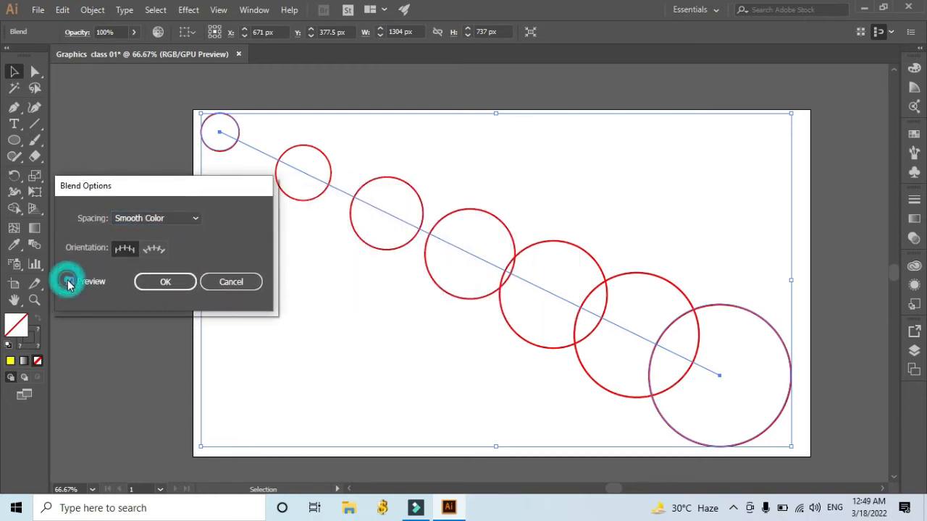
left_click(188, 220)
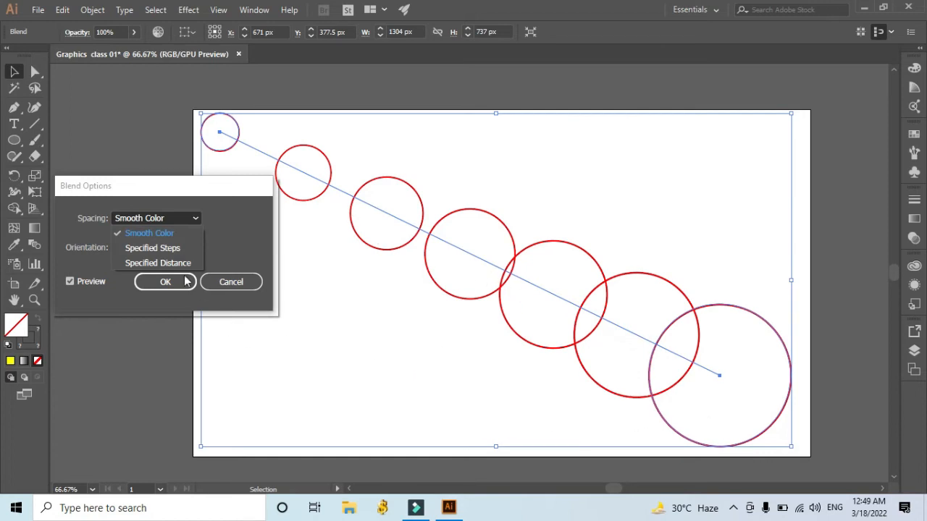
left_click(151, 251)
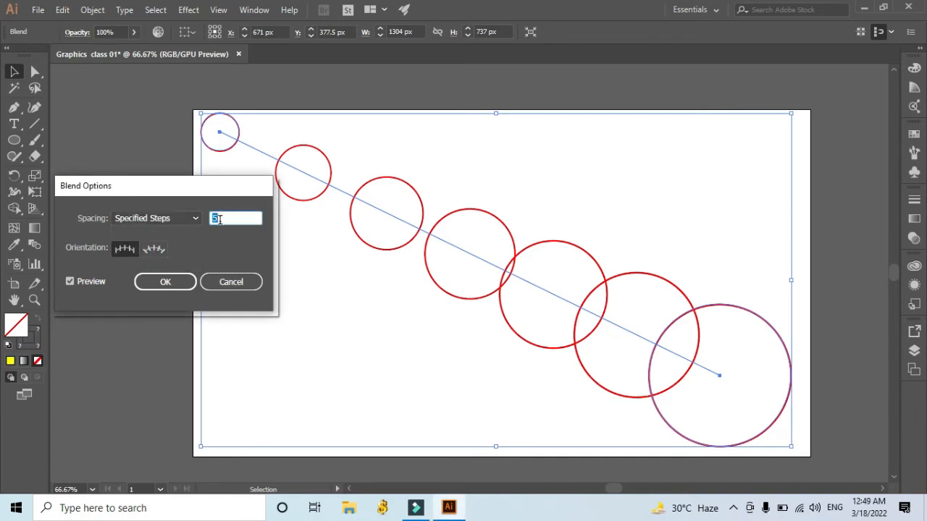
left_click(215, 217)
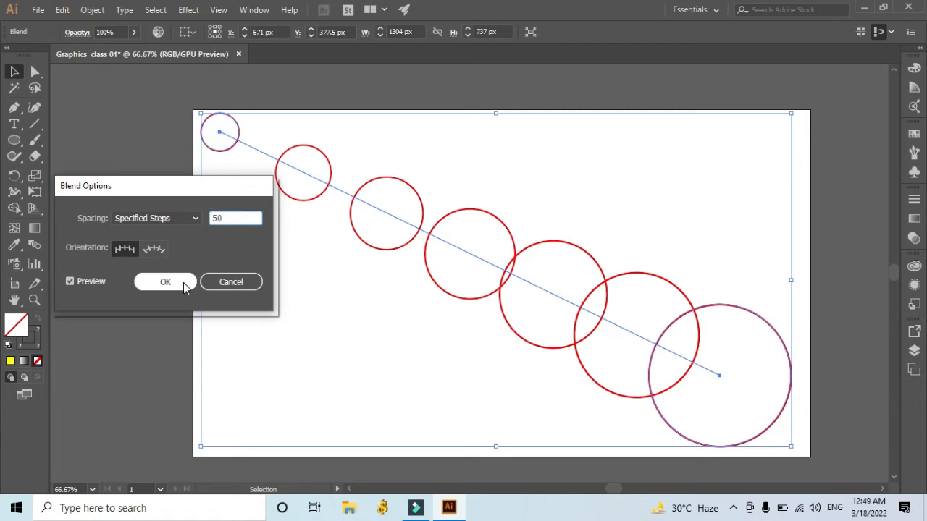
left_click(185, 286)
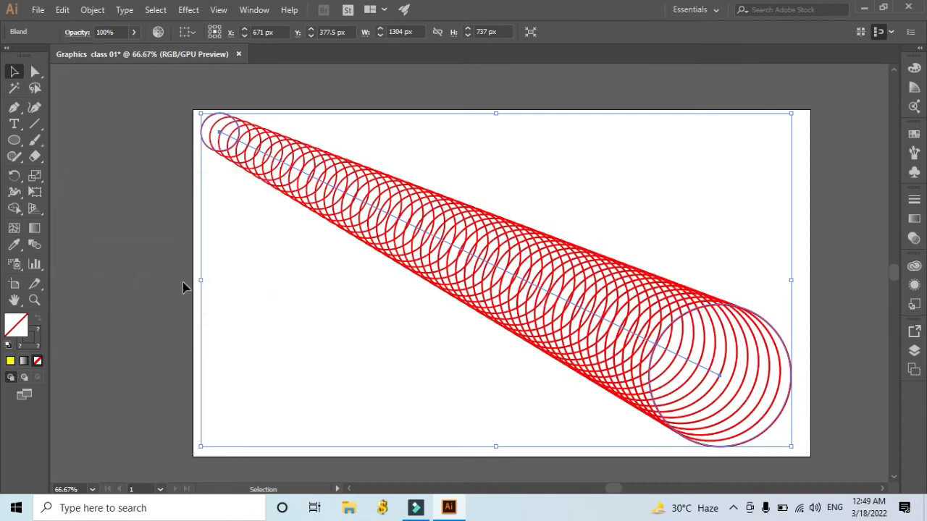
Delete the whole circle blend from the artboard
left_click(358, 350)
left_click(630, 308)
left_click(631, 315)
left_click(737, 232)
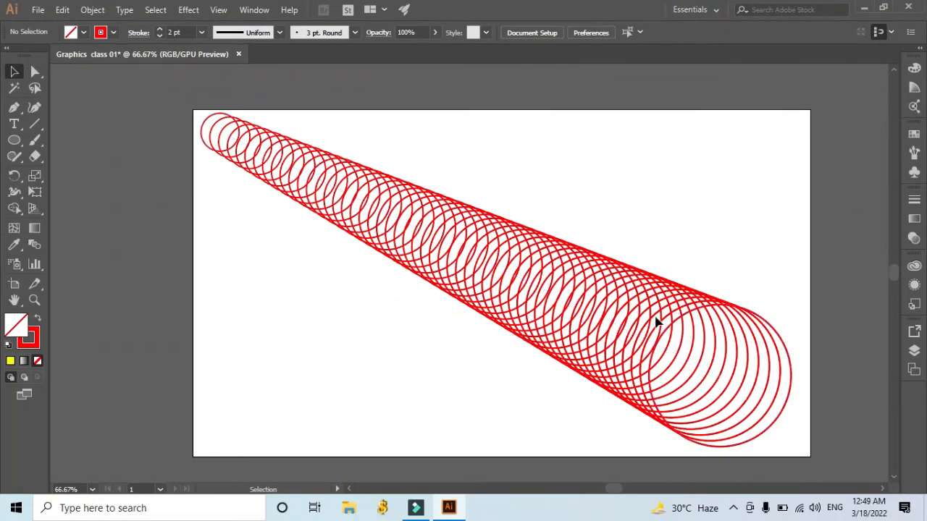
left_click(663, 325)
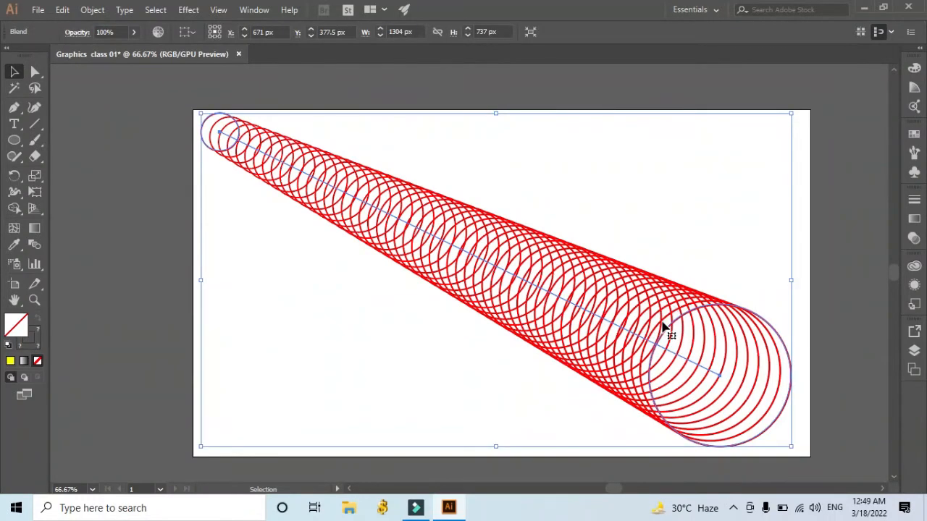
key("Delete")
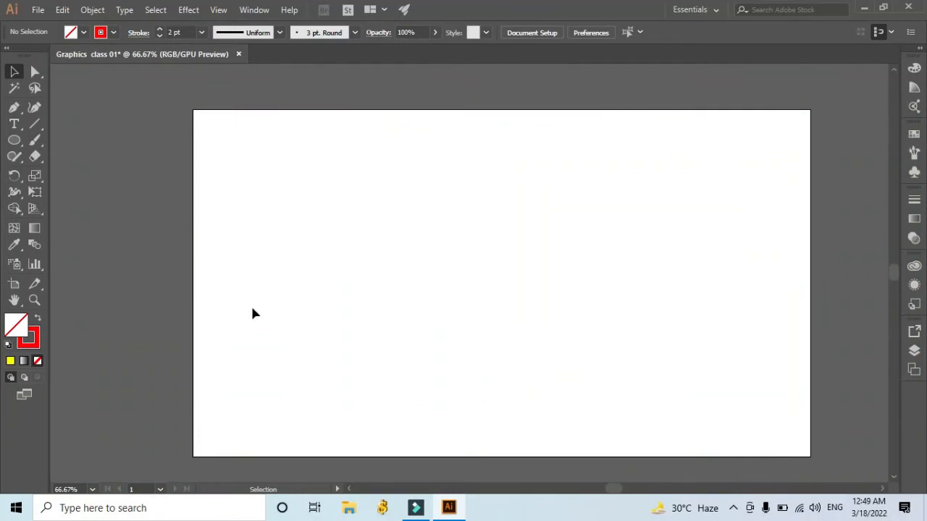
Draw a small five-pointed star at the artboard's upper-left corner and a large one at its lower-right corner with the Star tool
left_click(24, 144)
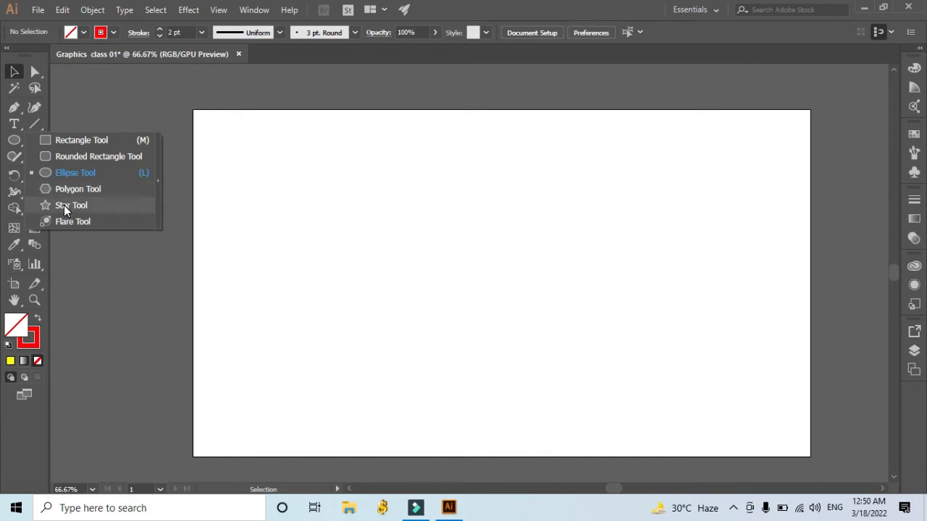
left_click(63, 205)
left_click_drag(208, 126, 223, 142)
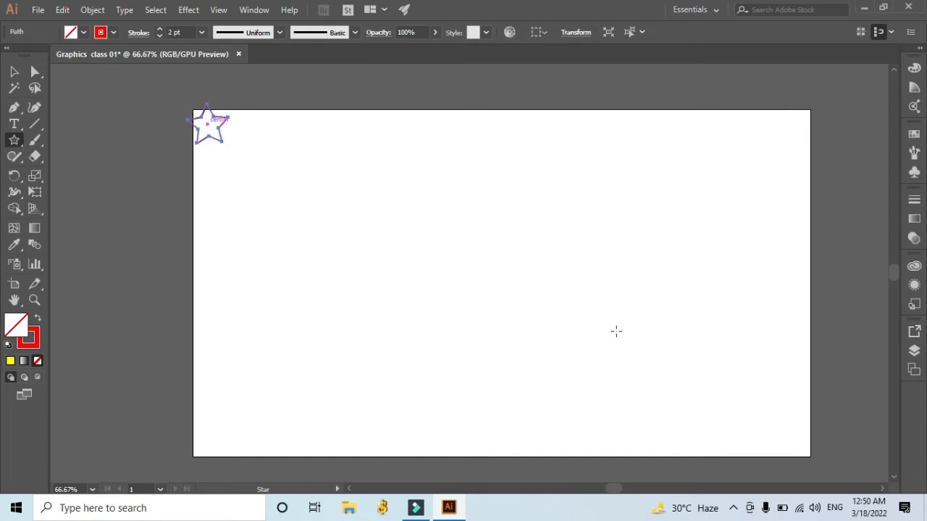
left_click_drag(700, 370, 785, 437)
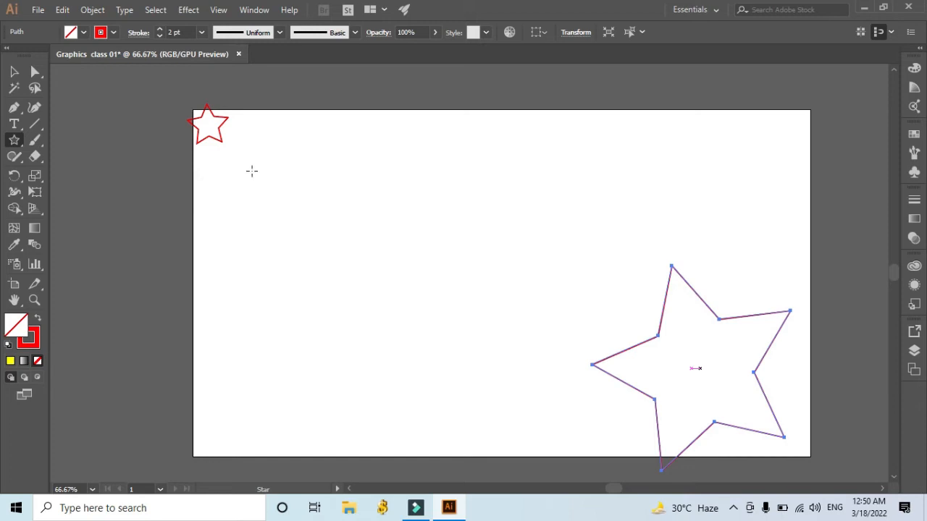
Select both the large and the small star and make a blend between them
left_click(14, 71)
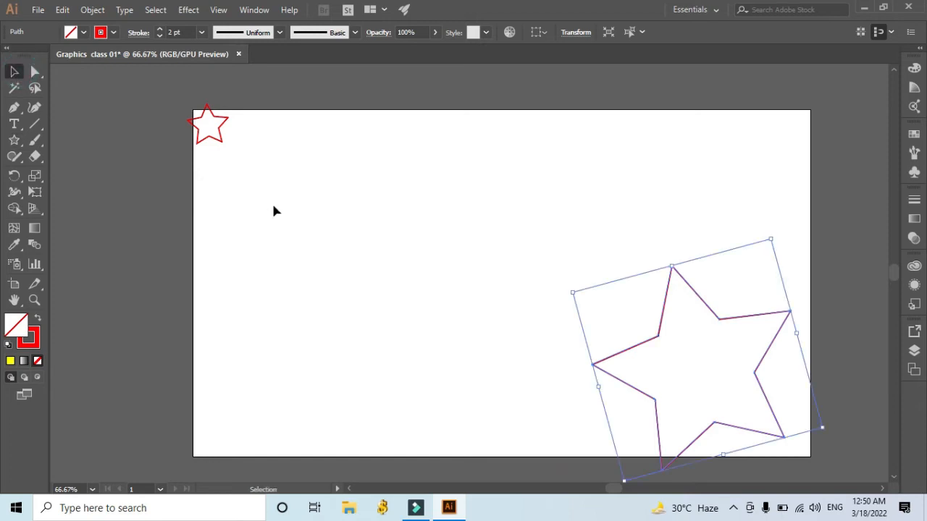
left_click(223, 147, "shift")
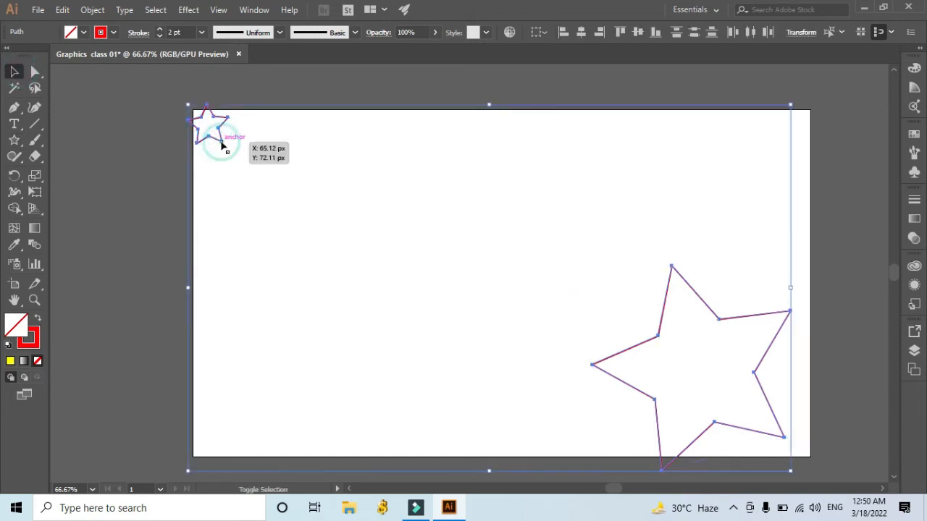
left_click(99, 13)
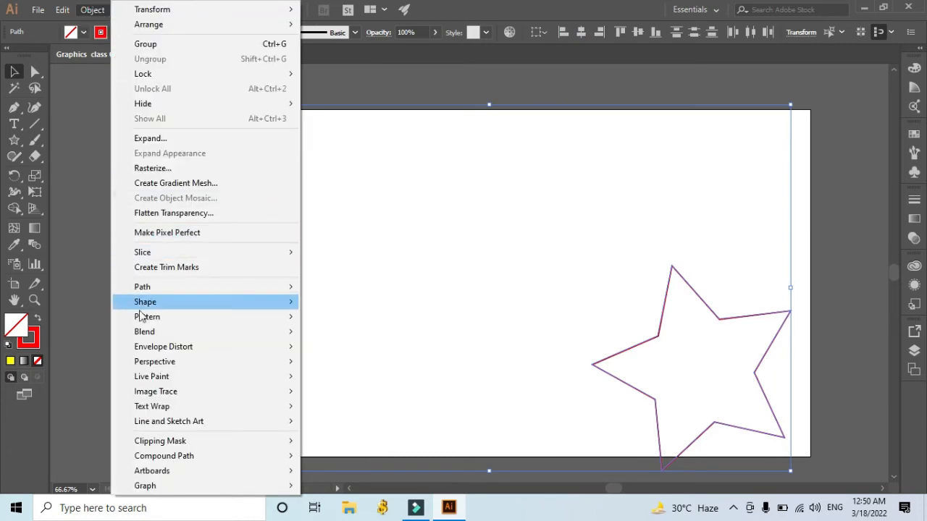
left_click(147, 333)
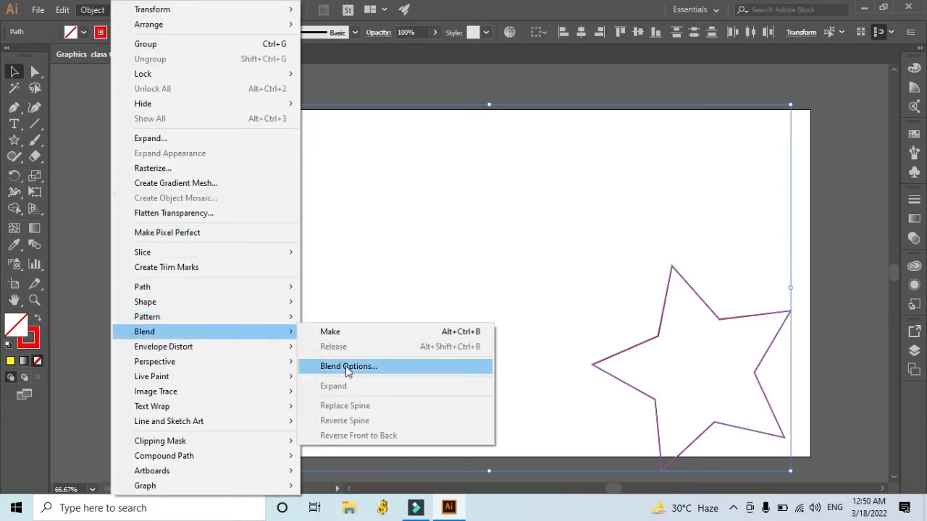
left_click(334, 338)
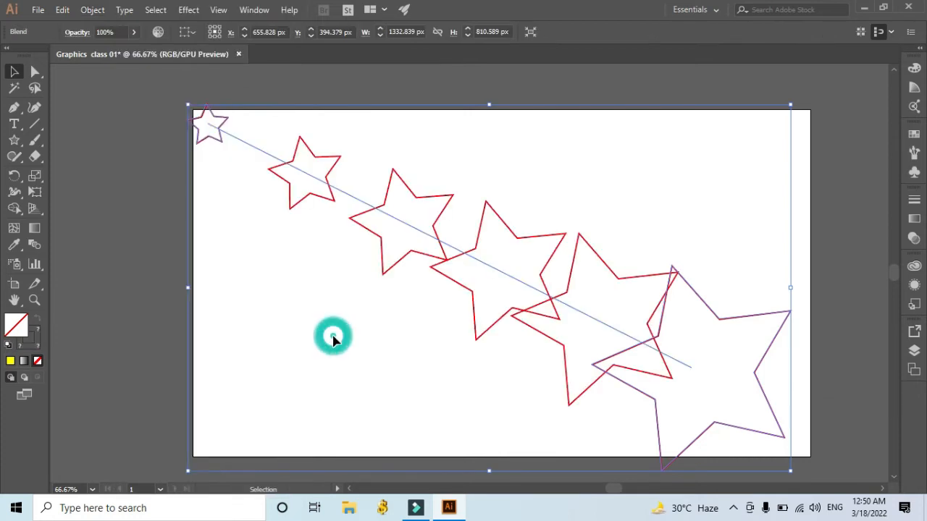
Set the star blend's spacing to Specified Steps with 71 steps, with the preview enabled
left_click(92, 10)
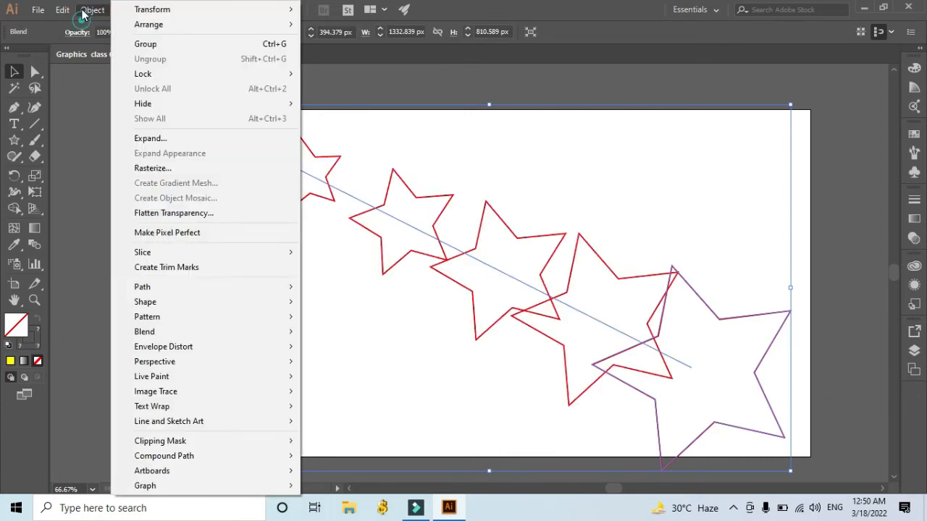
mouse_move(156, 335)
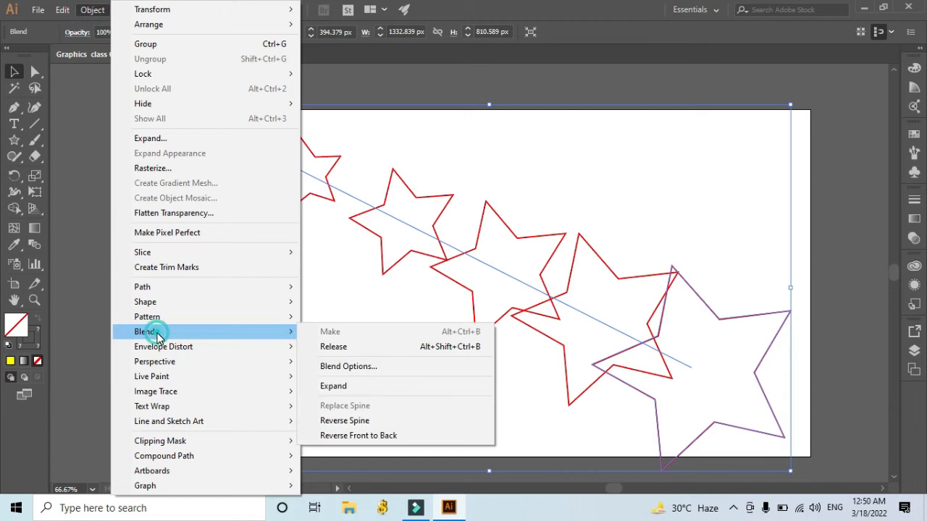
left_click(339, 365)
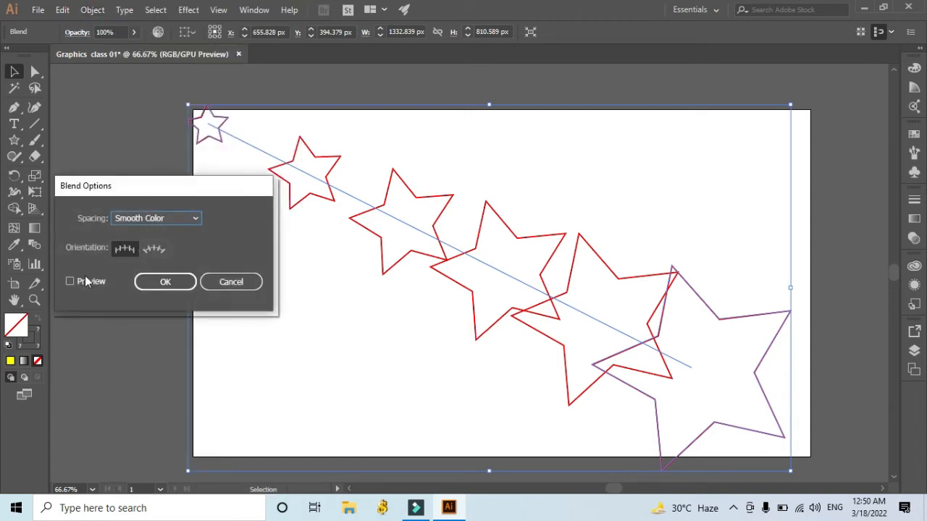
left_click(68, 282)
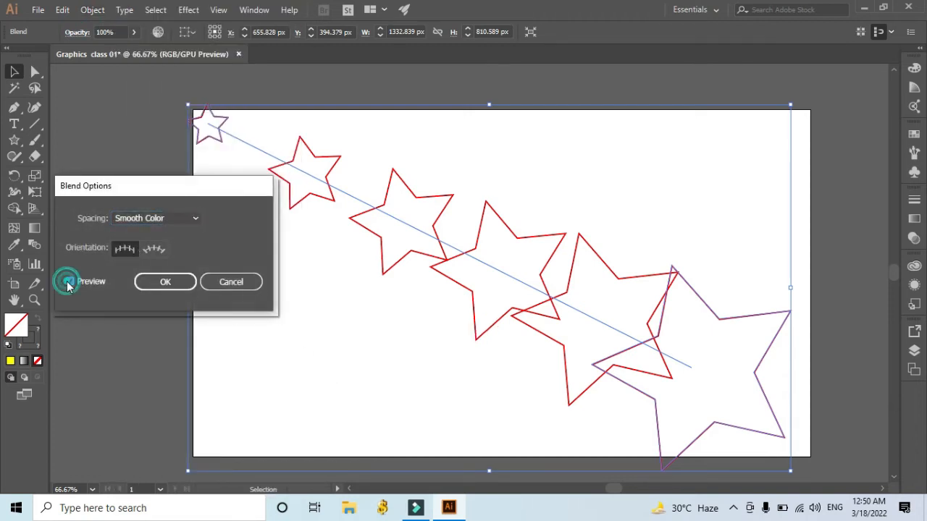
left_click(194, 221)
left_click(179, 248)
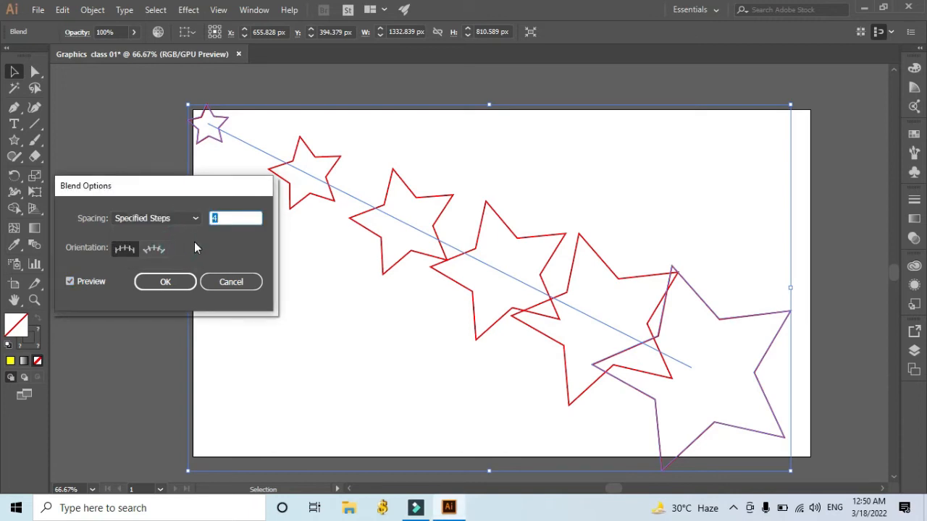
key("Up")
key("Up")
key("Up")
key("Up")
key("Up")
key("Up")
key("Up")
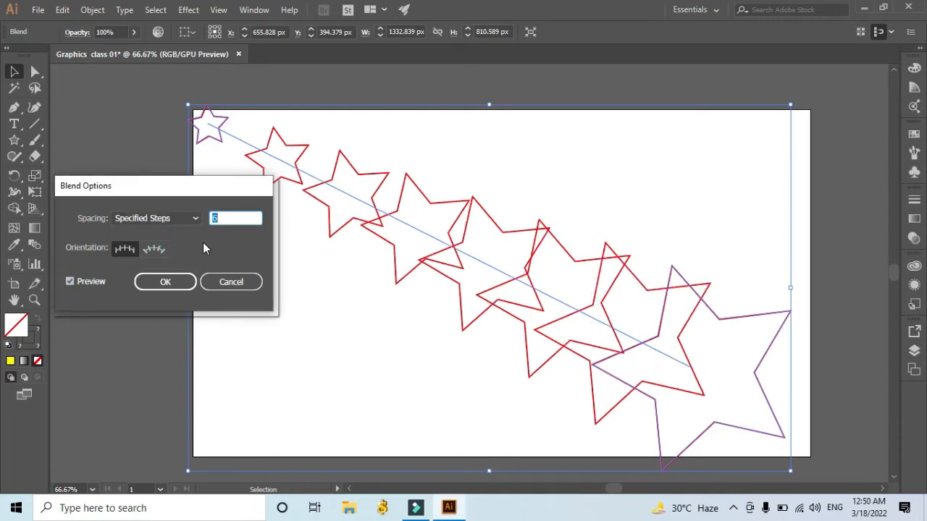
key("Up")
key("Up")
key("Up")
key("Up")
key("Up")
key("Up")
key("Up")
key("Up")
key("Up")
key("Up")
key("Up")
key("Up")
key("Up")
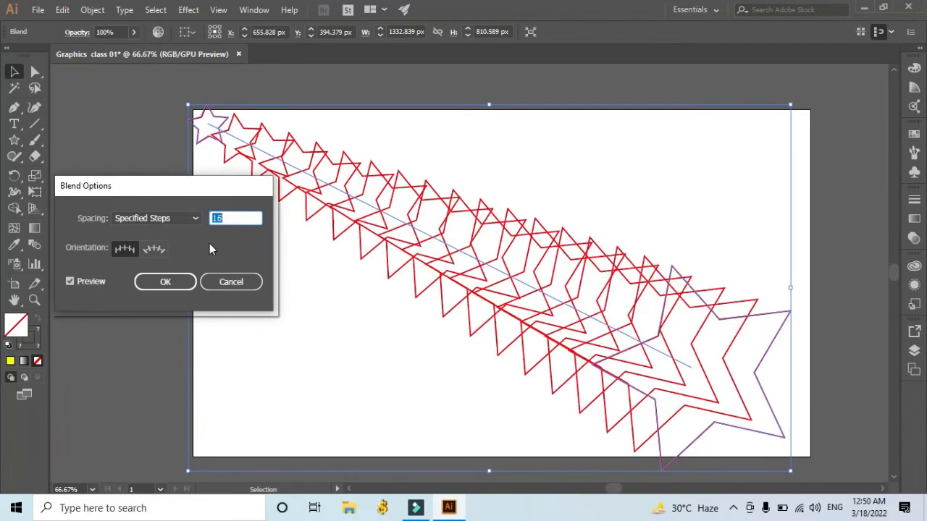
key("Up")
key("Up")
key("Up")
key("Up")
key("Up")
key("Up")
key("Up")
key("Up")
key("Up")
key("Up")
key("Up")
key("Up")
key("Up")
key("Up")
key("Up")
key("Up")
key("Up")
key("Up")
key("Up")
key("Up")
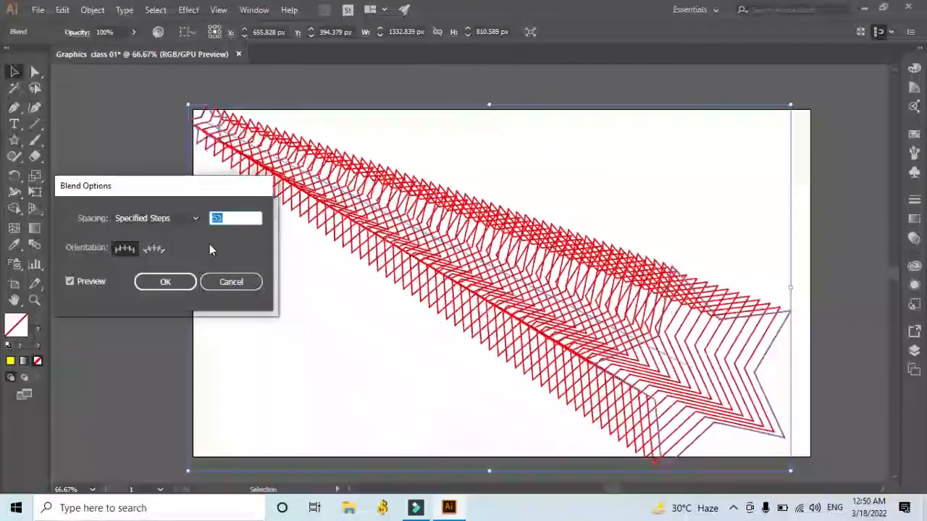
key("Up")
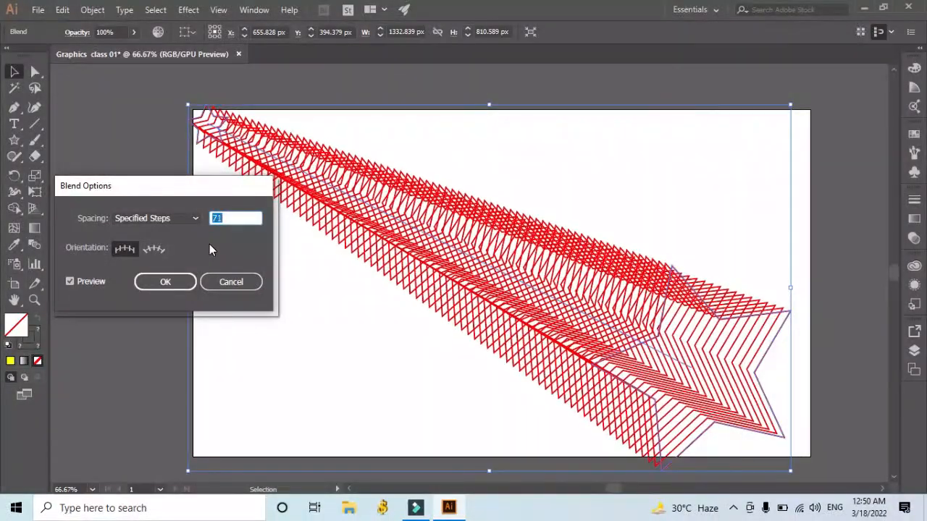
left_click(167, 283)
Scale the star blend down proportionally to about 568 × 346 px and place it in the left half of the artboard
left_click(327, 327)
left_click_drag(498, 288, 510, 223)
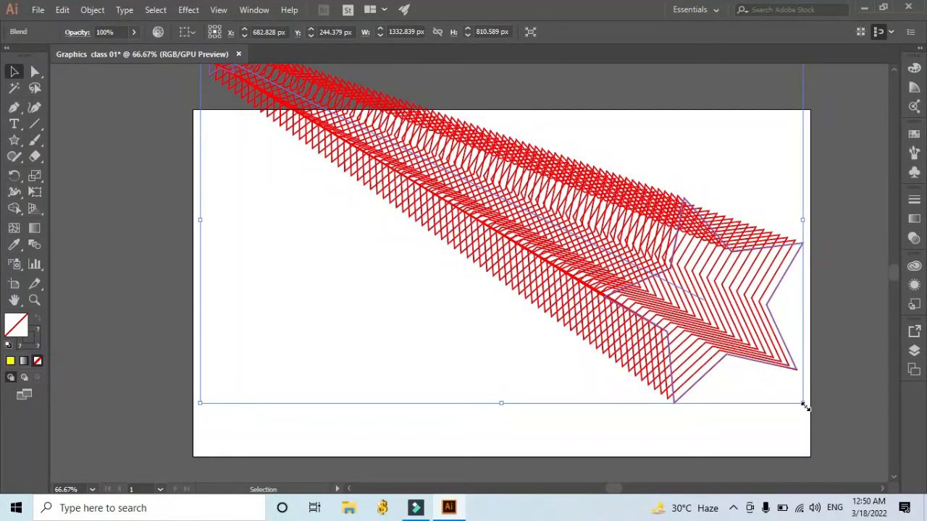
left_click_drag(804, 406, 631, 299)
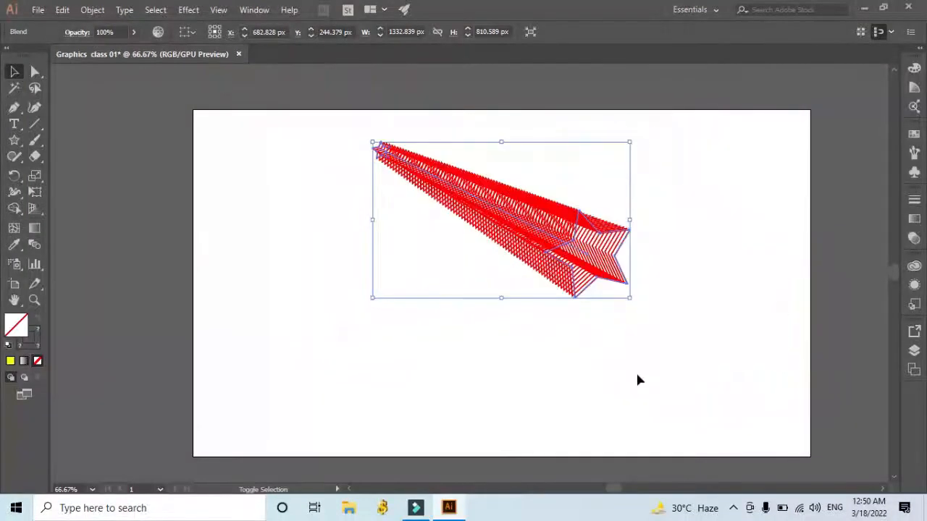
left_click(636, 384)
left_click_drag(505, 229, 363, 254)
left_click(548, 333)
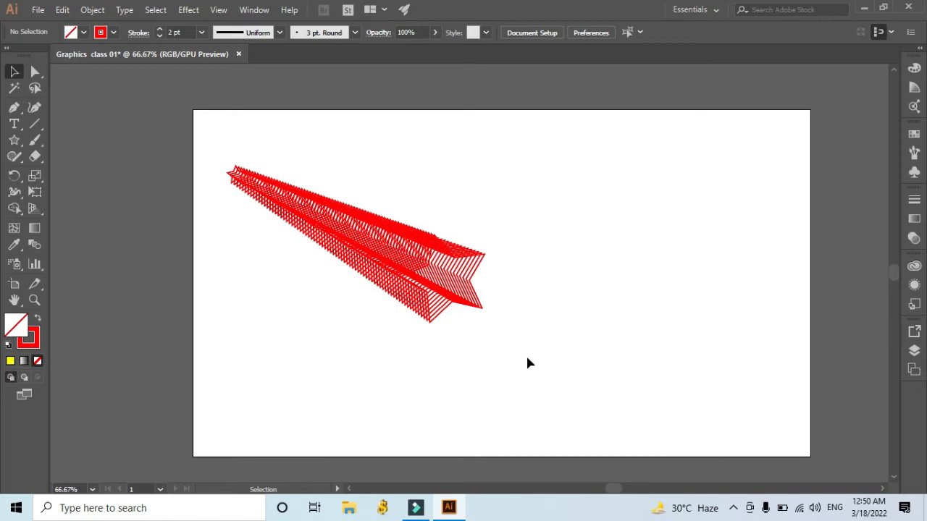
left_click_drag(416, 304, 408, 349)
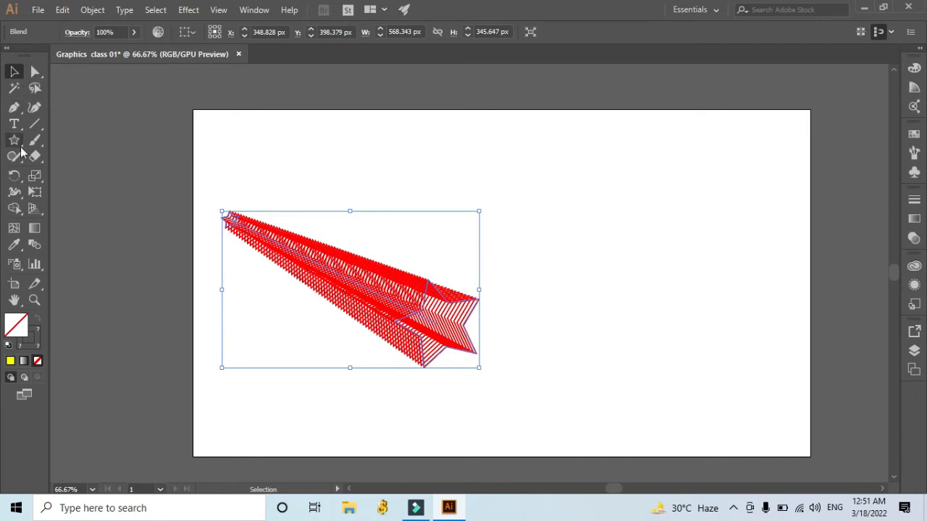
left_click(139, 141)
Draw a small square near the artboard's top centre and a larger one at its lower right with the Rectangle tool
left_click(14, 139)
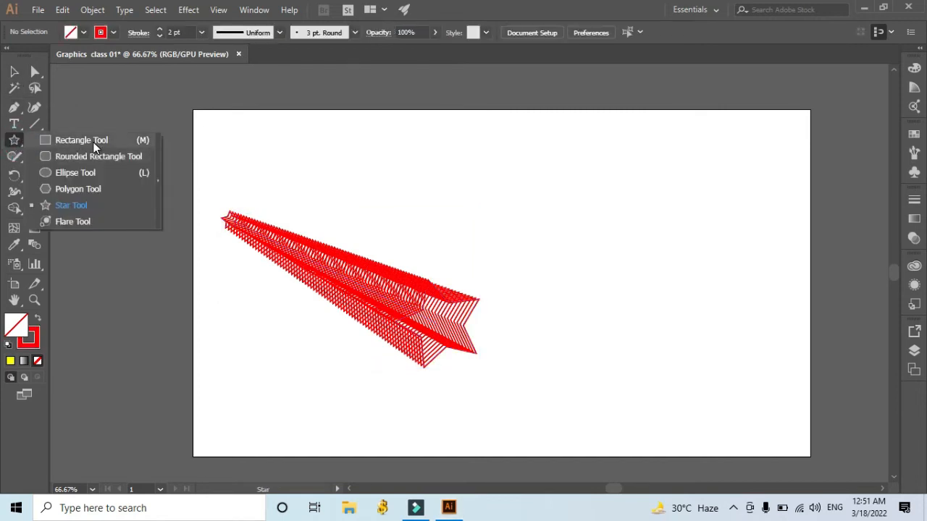
left_click(81, 141)
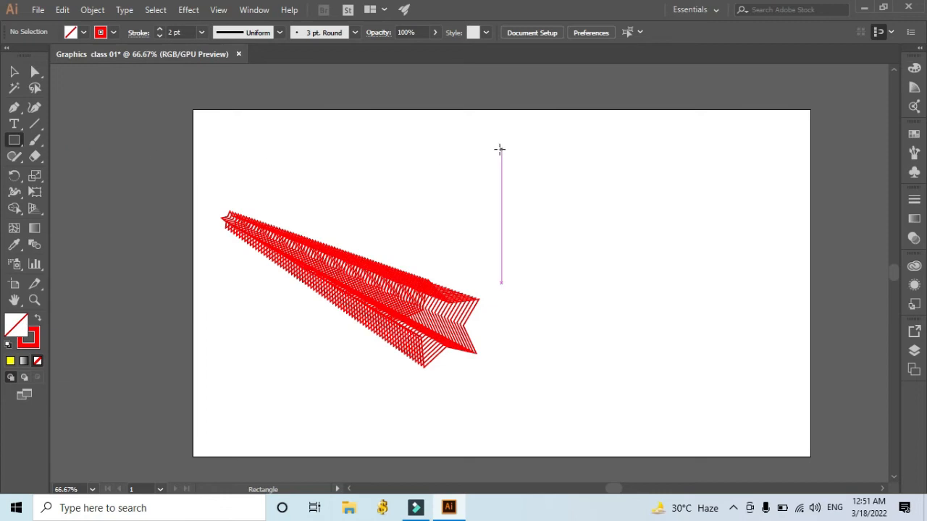
left_click_drag(499, 150, 520, 168)
key("shift+alt")
left_click_drag(622, 394, 670, 440)
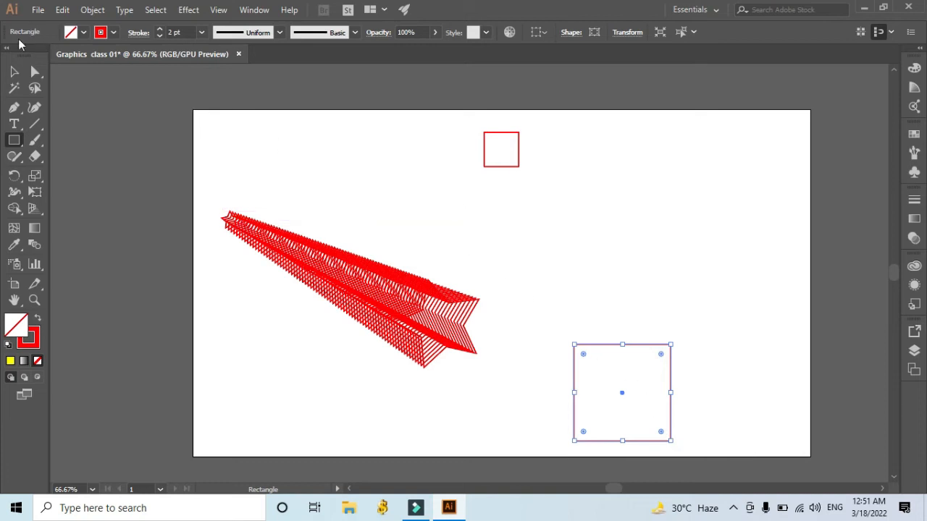
Select both the large and the small square and make a blend between them
left_click(14, 71)
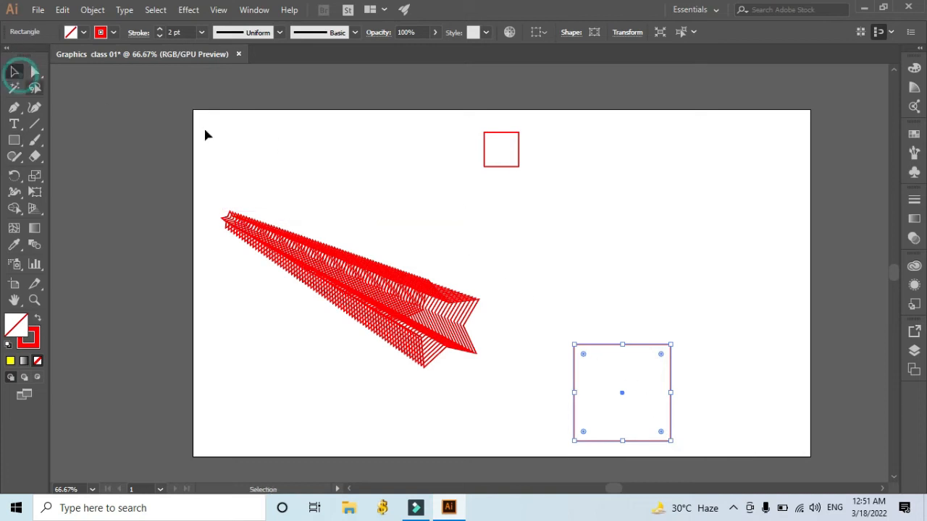
left_click(508, 169, "shift")
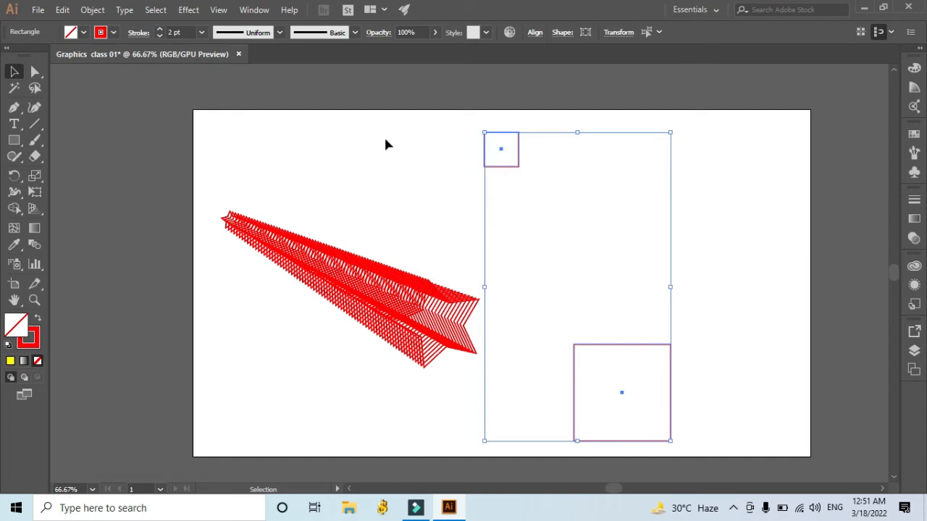
left_click(92, 10)
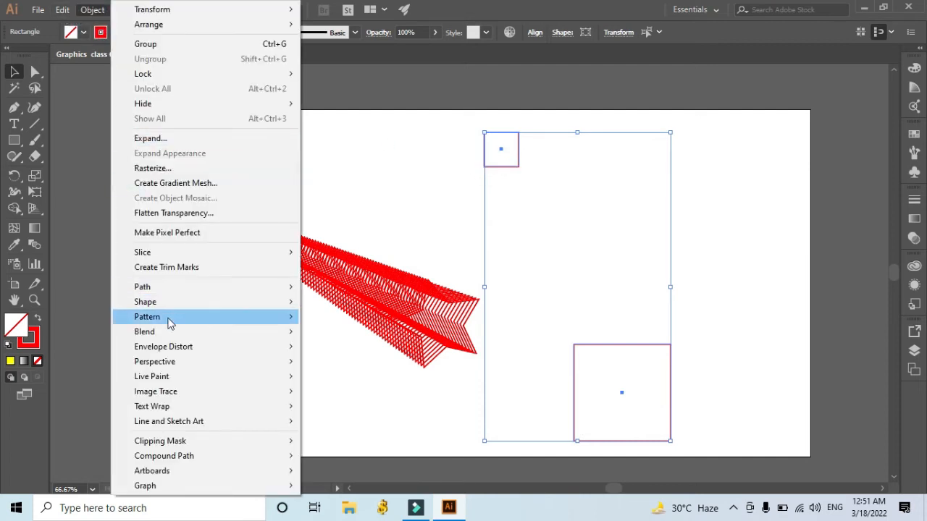
mouse_move(261, 334)
left_click(320, 333)
Set the square blend's spacing to Specified Steps with the preview enabled and raise the count to 12 steps
left_click(95, 11)
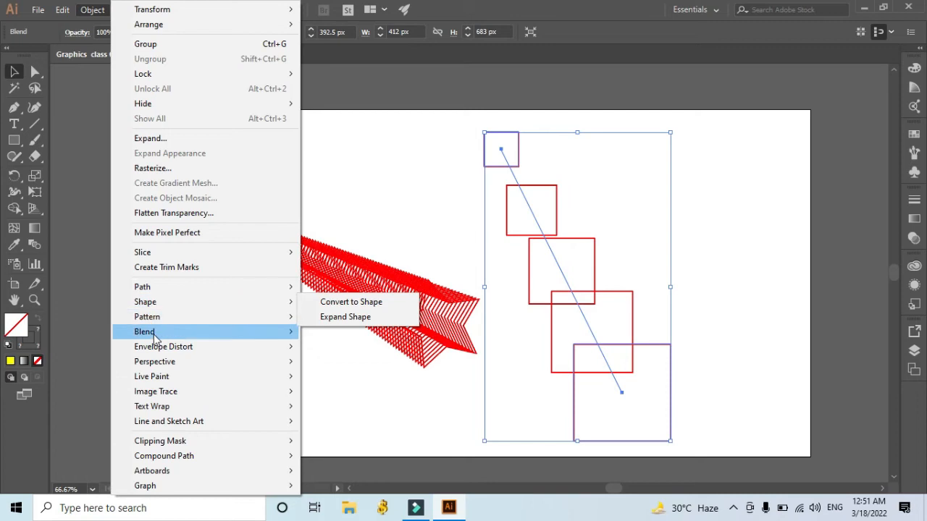
mouse_move(155, 337)
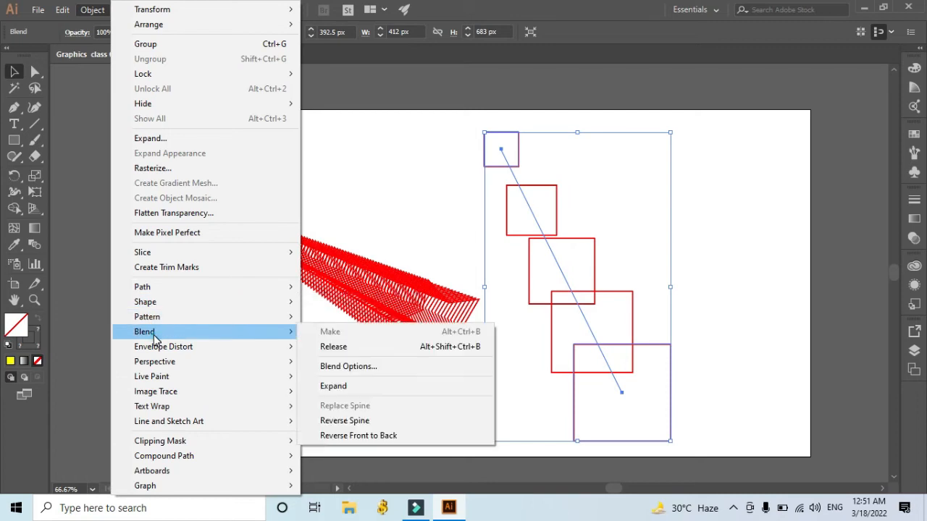
left_click(355, 372)
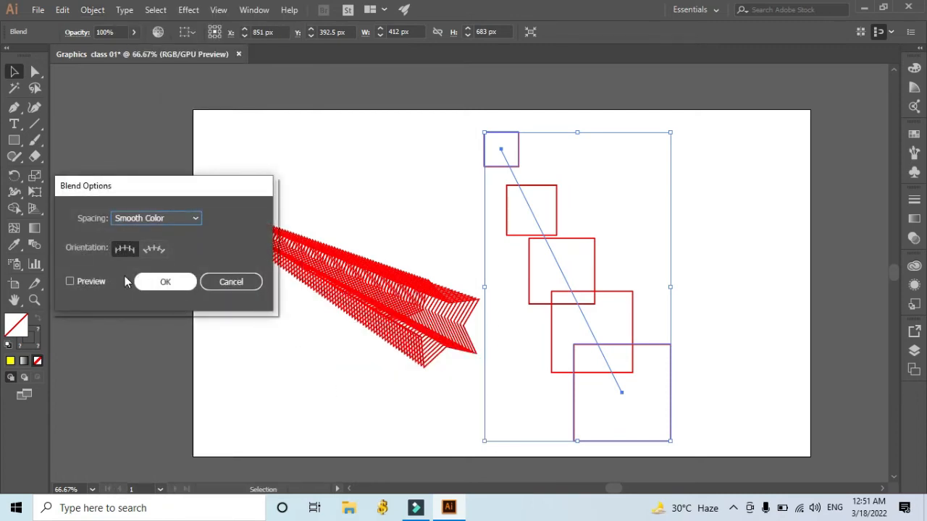
left_click(90, 279)
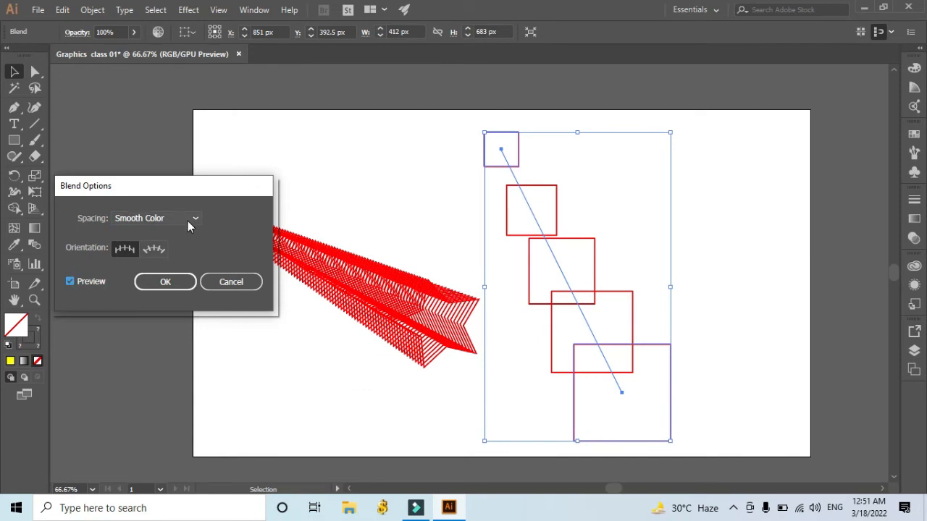
left_click(187, 224)
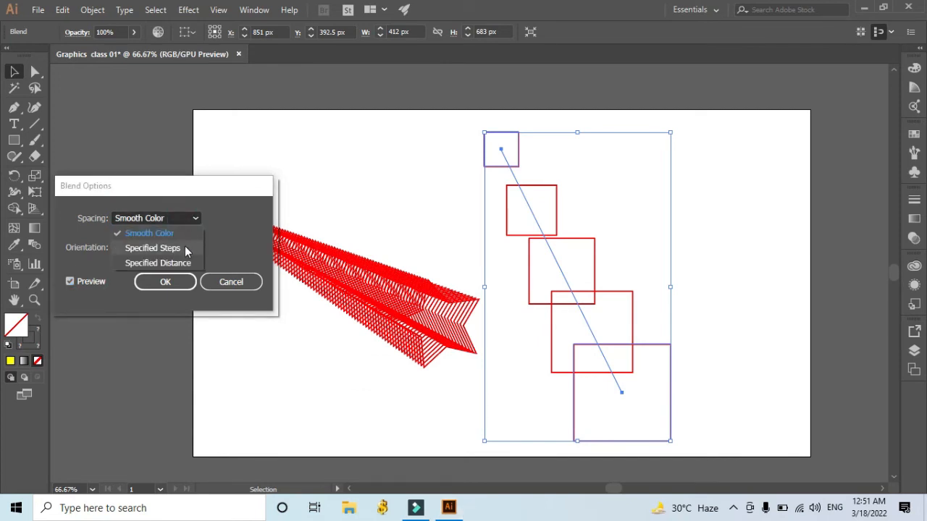
left_click(186, 250)
key("Up")
key("Up")
key("Up")
key("Up")
key("Up")
key("Up")
key("Up")
key("Up")
key("Up")
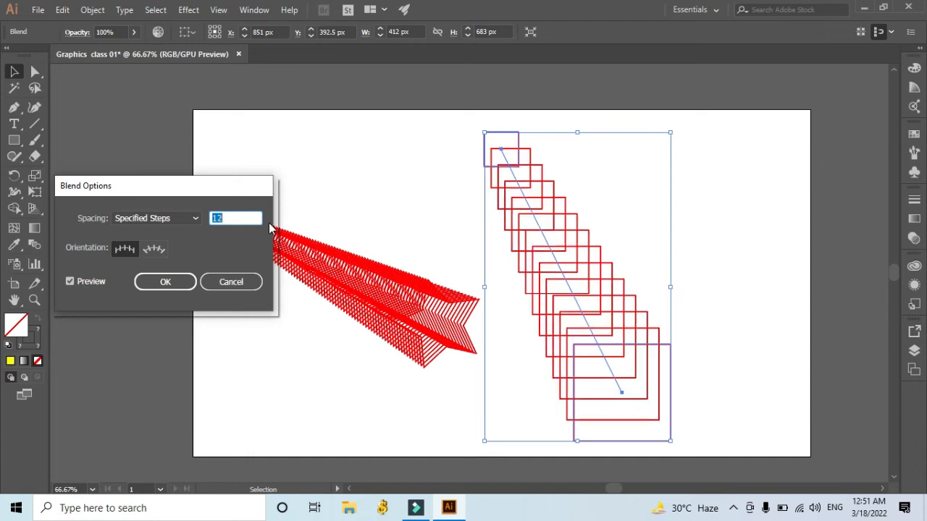
Raise the square blend's number of specified steps to 152
key("shift+Up")
key("shift+Up")
key("shift+Up")
key("Up")
key("Up")
key("Up")
key("Up")
key("Up")
key("Up")
key("Up")
key("Up")
key("Up")
key("Up")
key("Up")
key("Up")
key("Up")
key("Up")
key("Up")
key("Up")
key("Up")
key("Up")
key("Up")
key("Up")
key("Up")
key("Up")
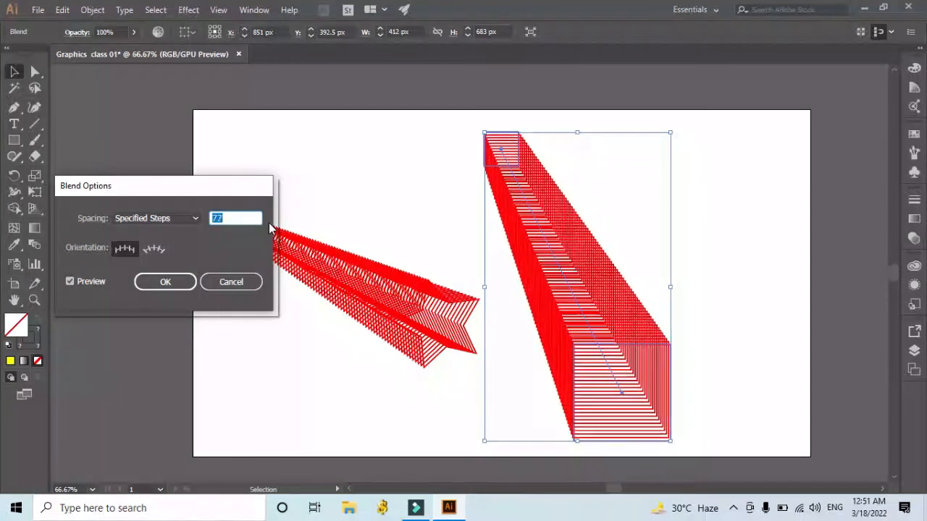
key("Up")
key("Up")
key("Up")
key("Up")
key("Up")
key("Up")
key("Up")
key("Up")
key("Up")
key("Up")
key("Up")
key("Up")
key("Up")
key("Up")
key("Up")
key("Up")
key("Up")
key("Up")
key("Up")
key("Up")
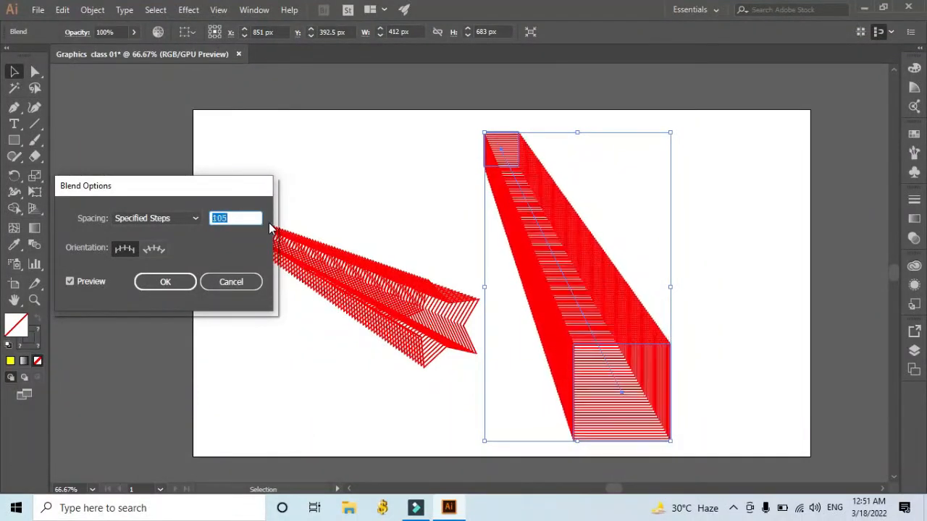
key("Up")
key("Up")
key("Up")
key("Up")
key("Up")
key("Up")
key("Up")
key("Up")
key("Up")
key("Up")
key("Up")
key("Up")
key("Up")
key("Up")
key("Up")
key("Up")
key("Up")
key("Up")
key("Up")
key("Up")
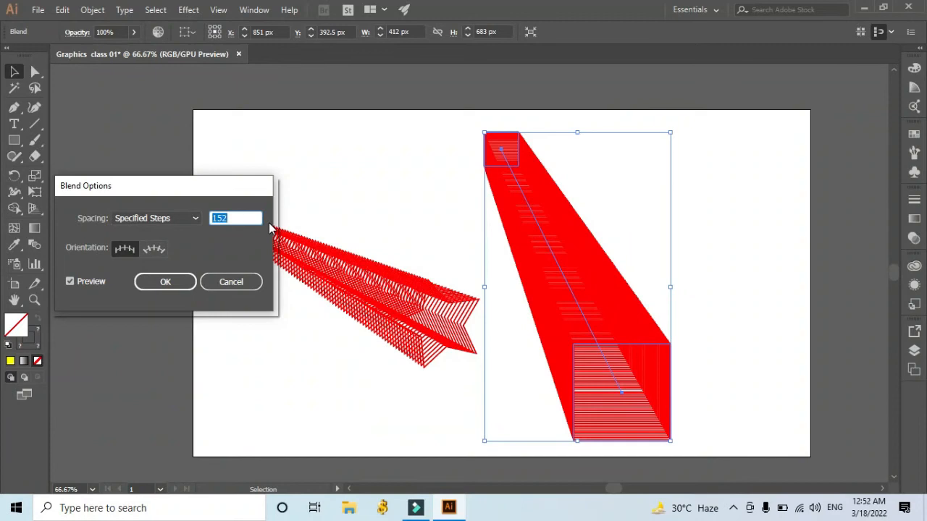
Lower the square blend's number of specified steps to 48
key("Down")
key("Down")
key("Down")
key("Down")
key("Down")
key("Down")
key("Down")
key("Down")
key("Down")
key("Down")
key("Down")
key("Down")
key("Down")
key("Down")
key("Down")
key("Down")
key("Down")
key("Down")
key("Down")
key("Down")
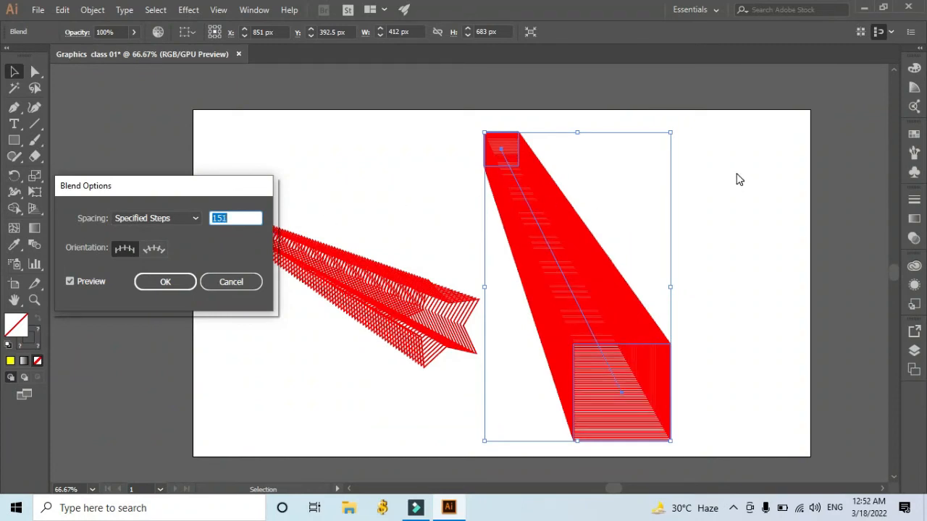
key("Down")
key("Down")
key("Down")
key("Down")
key("Down")
key("Down")
key("Down")
key("Down")
key("Down")
key("Down")
key("Down")
key("Down")
key("Down")
key("Down")
key("Down")
key("Down")
key("Down")
key("Down")
key("Down")
key("Down")
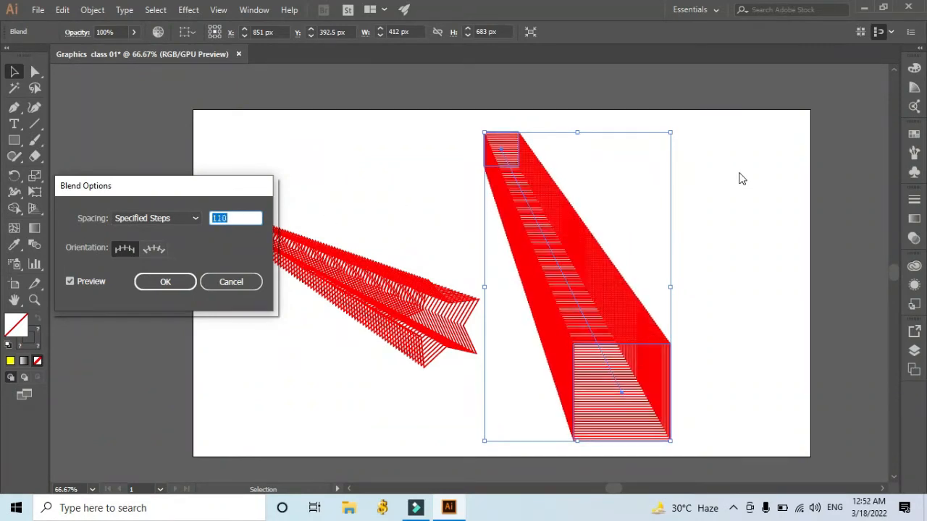
key("Down")
key("Down")
key("Down")
key("Down")
key("Down")
key("Down")
key("Down")
key("Down")
key("Down")
key("Down")
key("Down")
key("Down")
key("Down")
key("Down")
key("Down")
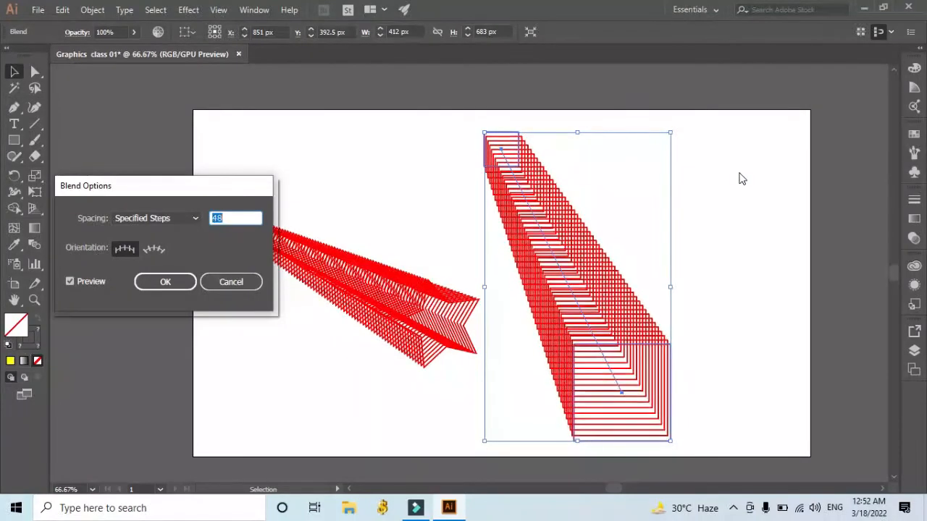
Set the square blend to 52 specified steps, apply the options, and move the blend up and towards the artboard's right edge
key("Up")
key("Up")
key("Up")
key("Up")
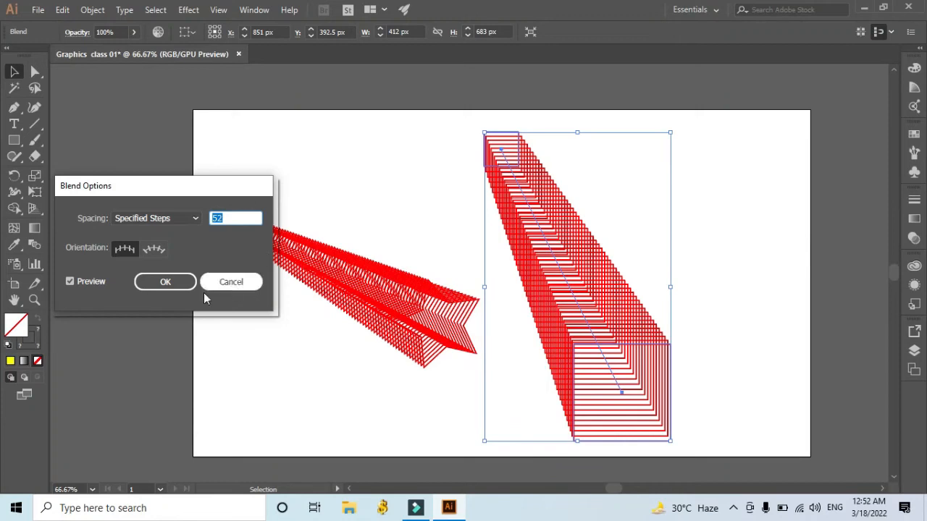
left_click(165, 282)
left_click(709, 248)
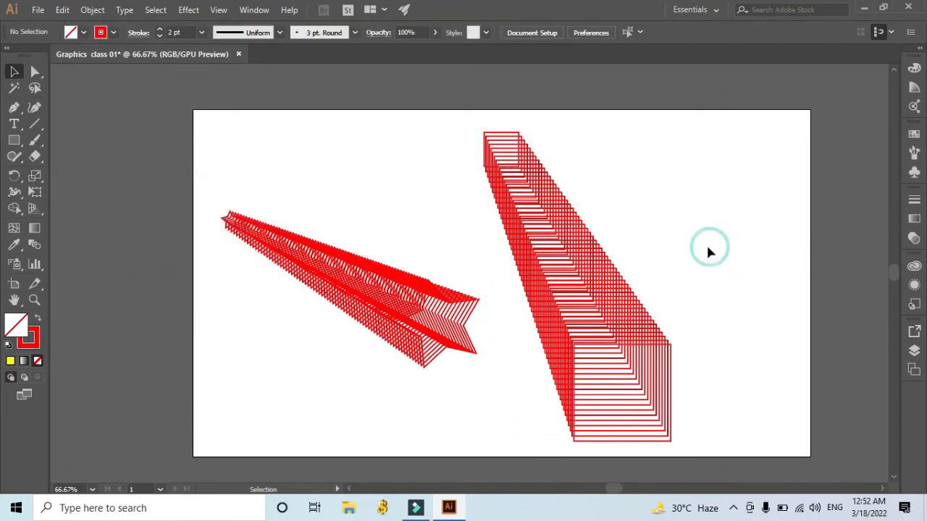
left_click_drag(608, 294, 663, 277)
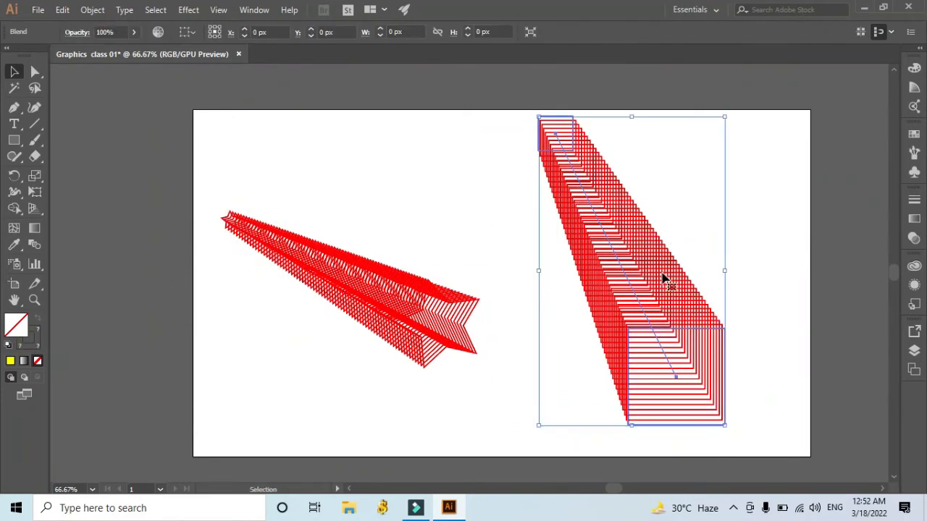
left_click(767, 221)
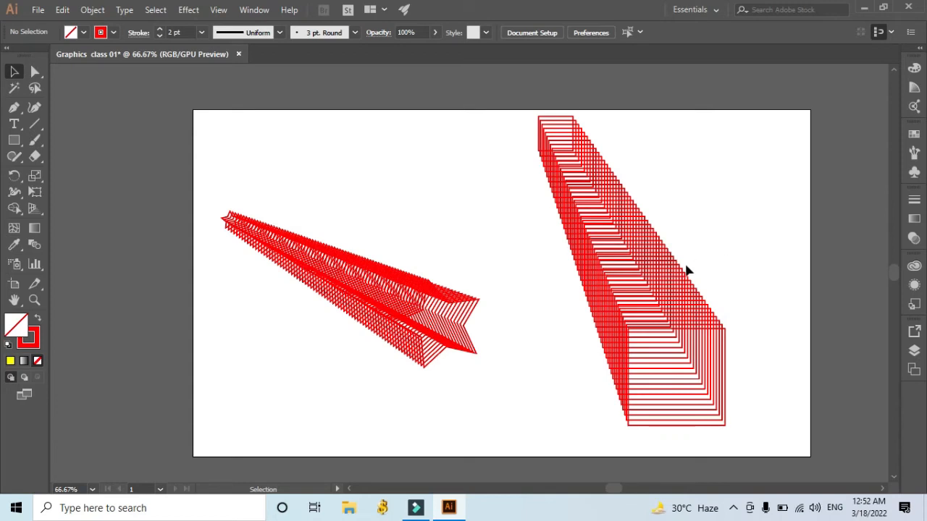
Delete the square blend and the star blend from the artboard
left_click(674, 292)
key("Delete")
left_click(461, 328)
key("Delete")
Draw two short vertical lines of equal length near the artboard's upper left and upper right edges with the Line Segment tool
left_click(16, 141)
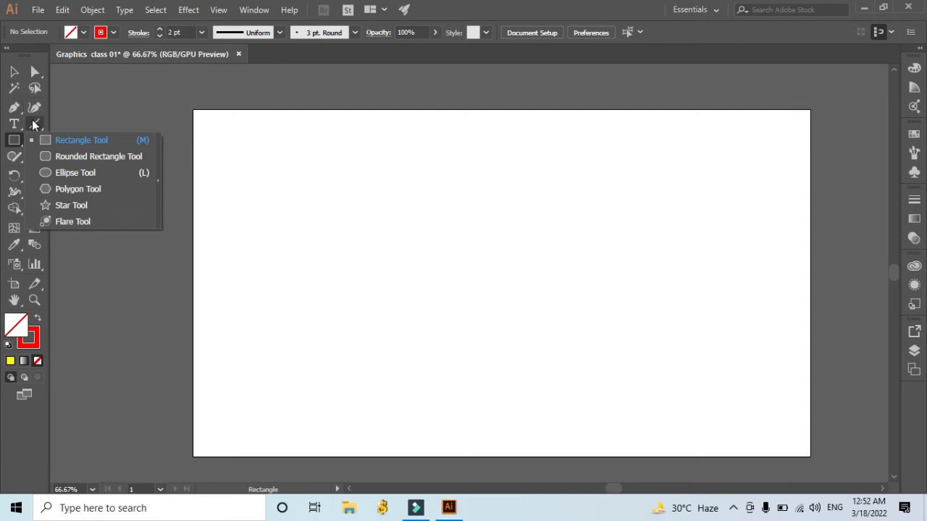
left_click(13, 108)
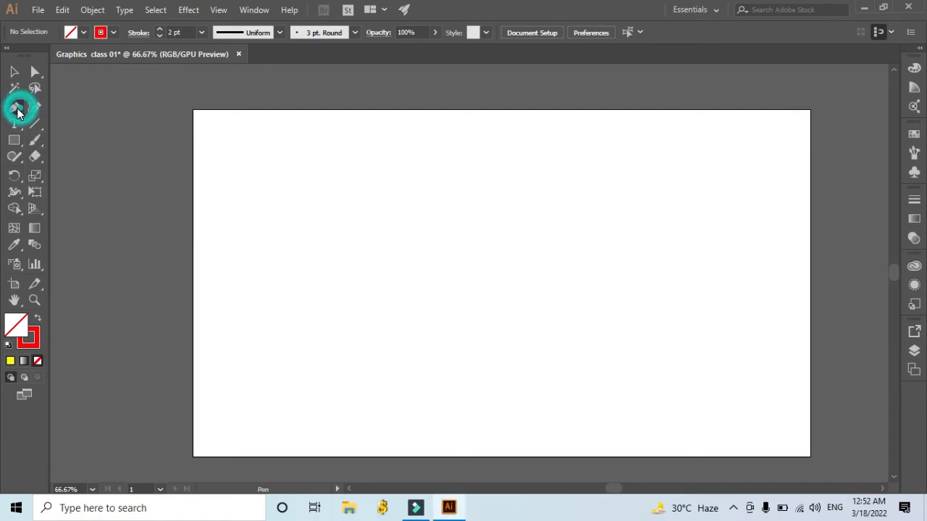
left_click(35, 125)
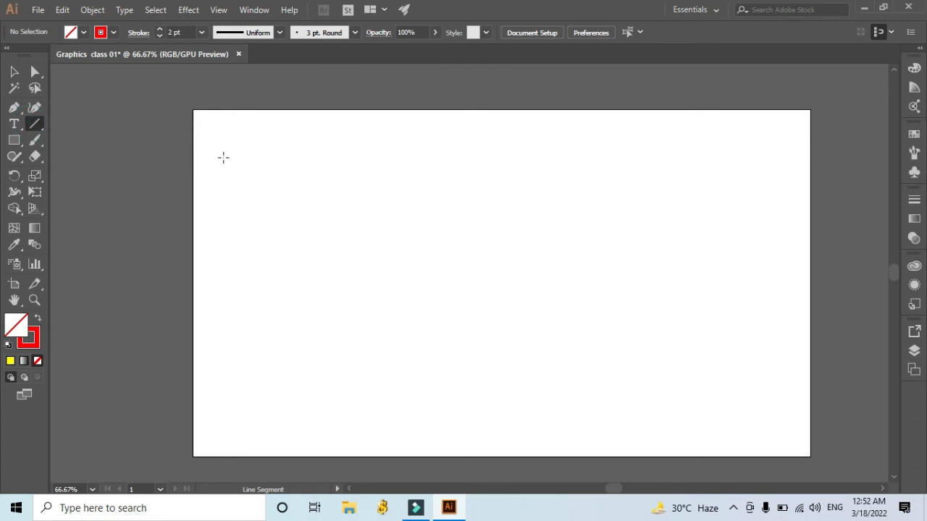
left_click_drag(223, 157, 223, 225)
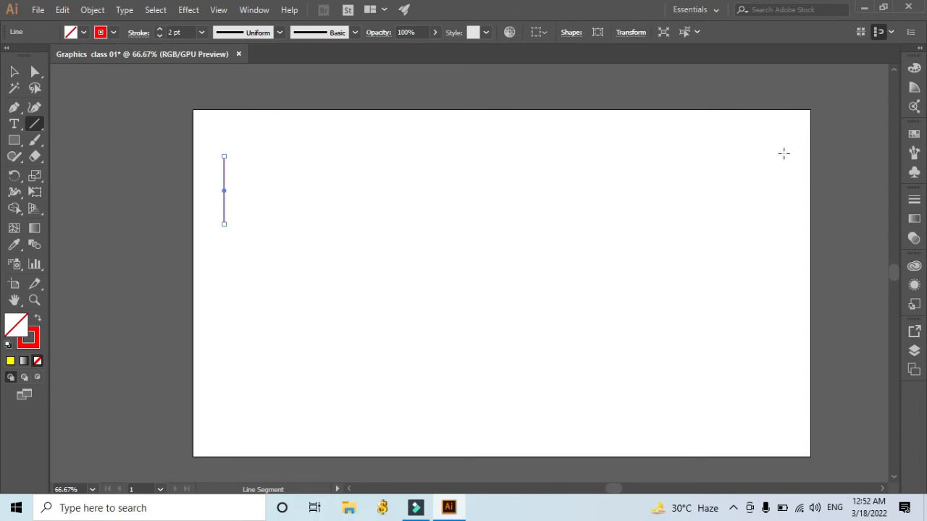
mouse_move(784, 158)
left_mouse_down()
mouse_move(787, 230)
mouse_move(775, 217)
mouse_move(787, 227)
left_mouse_up()
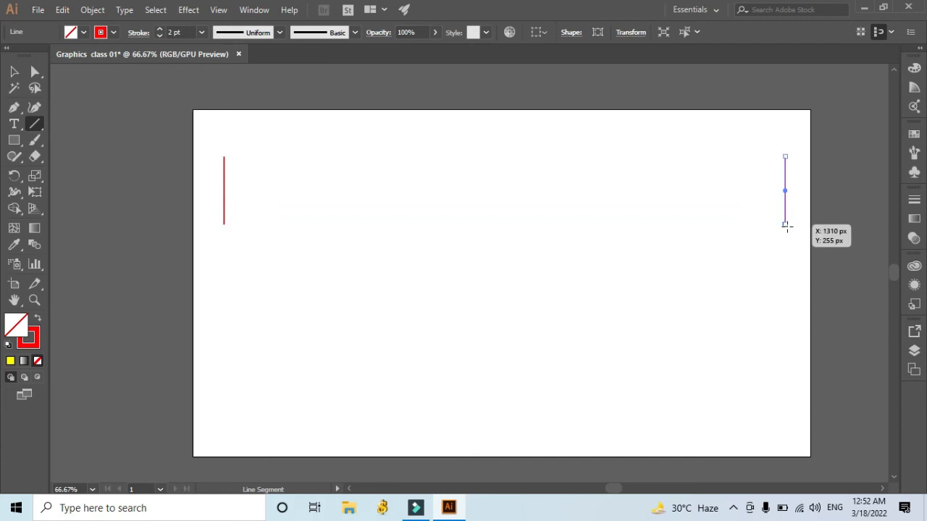
left_click(14, 72)
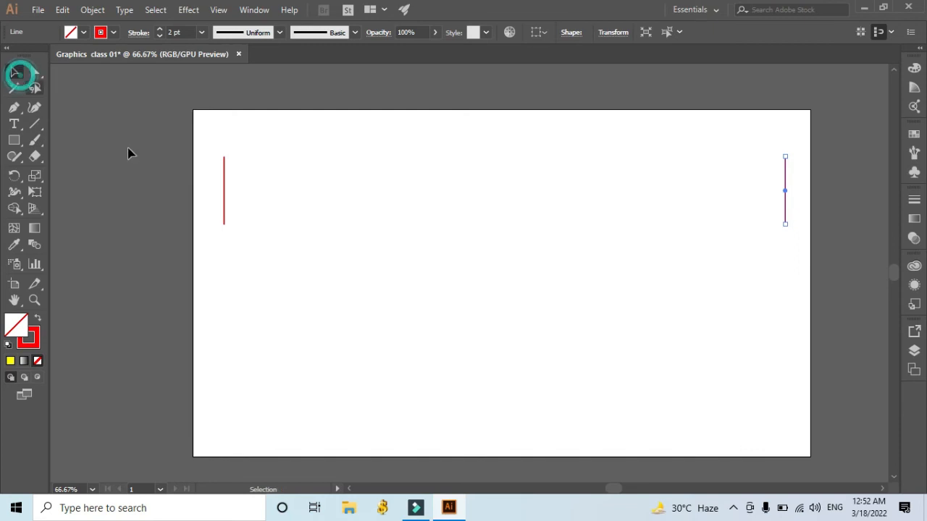
left_click(762, 240)
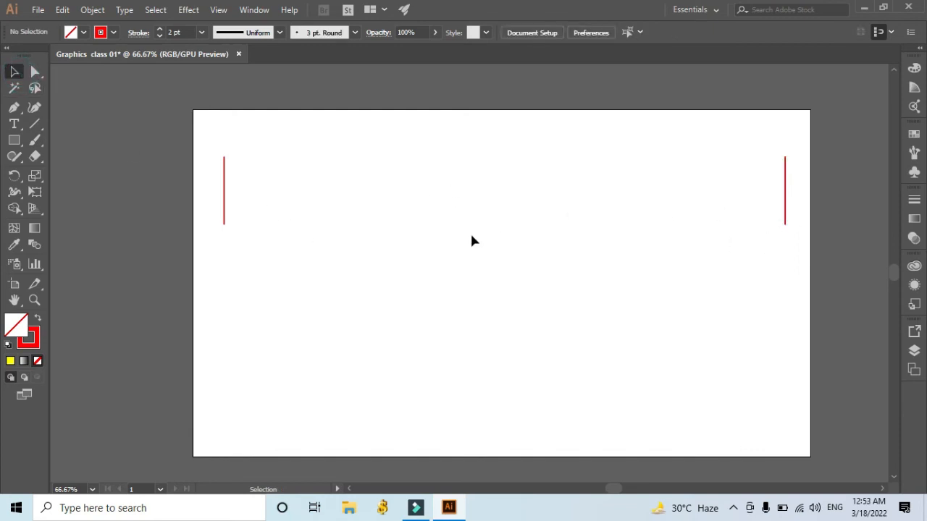
Select both vertical lines and make a blend between them
left_click(224, 193)
left_click(785, 203, "shift")
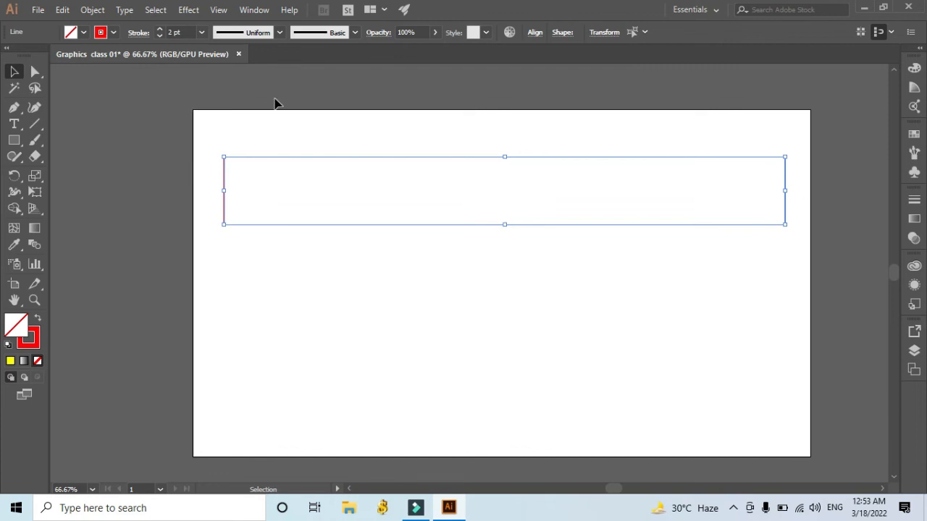
left_click(92, 10)
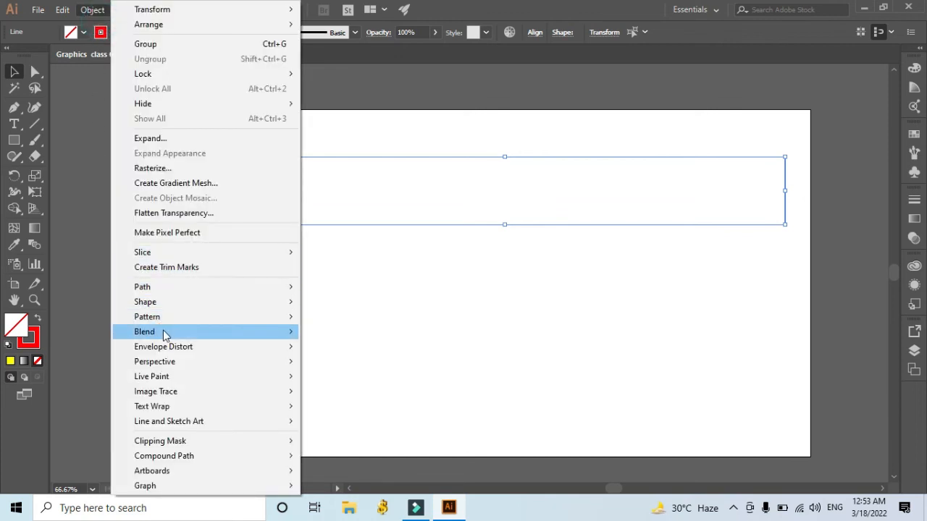
mouse_move(165, 330)
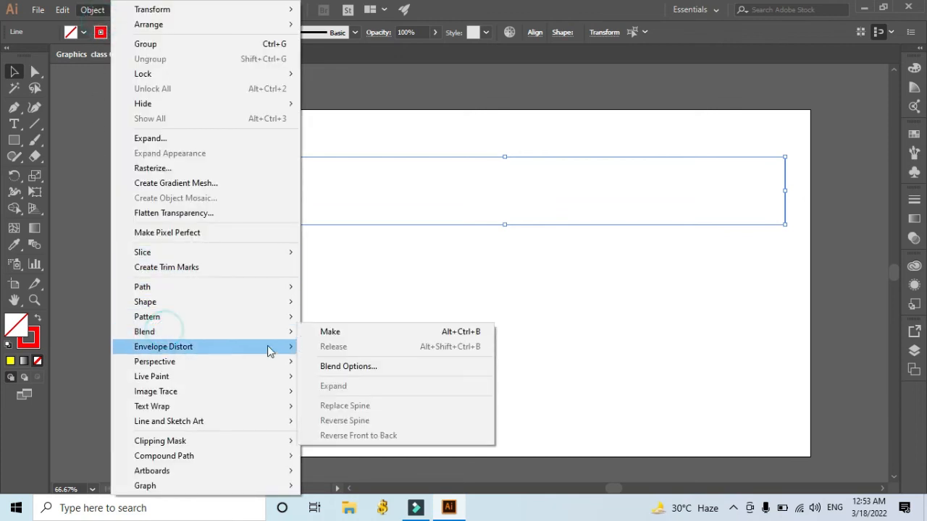
left_click(354, 334)
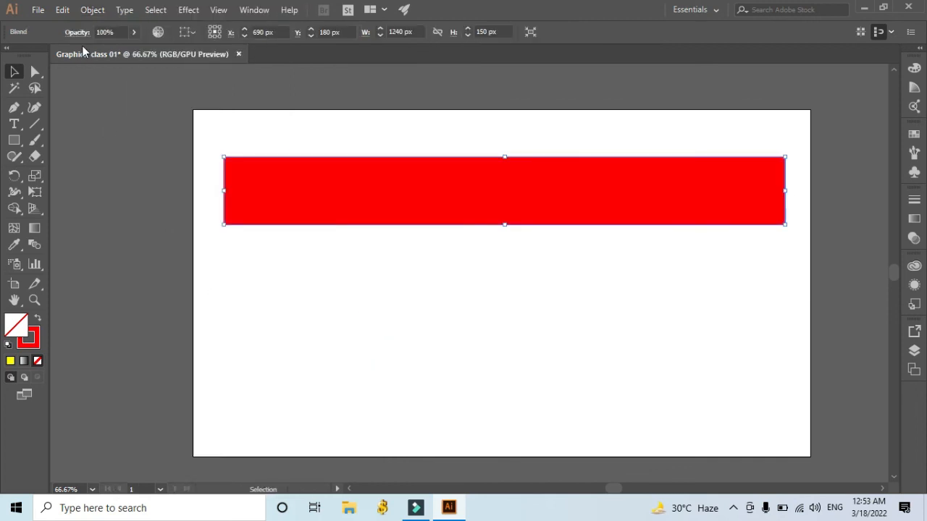
Set the line blend's spacing to Specified Steps in the blend options and turn on the preview
left_click(92, 10)
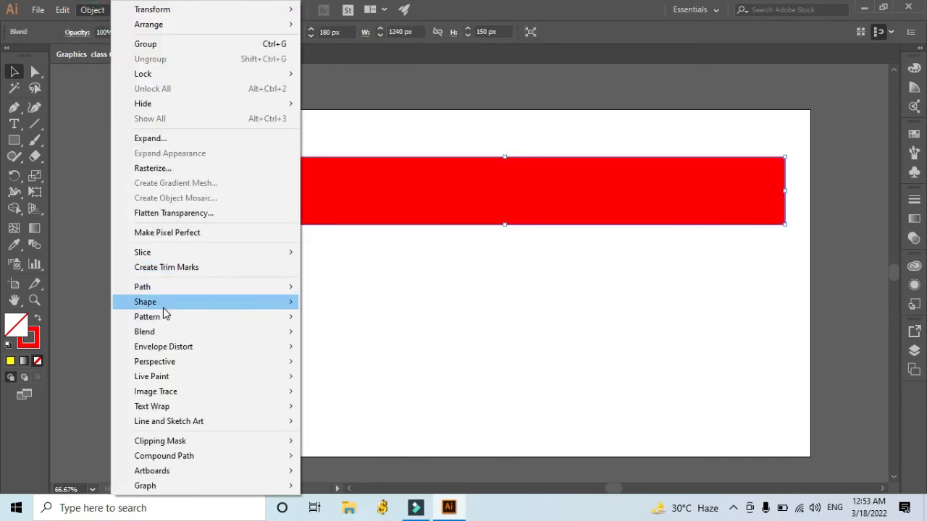
mouse_move(166, 331)
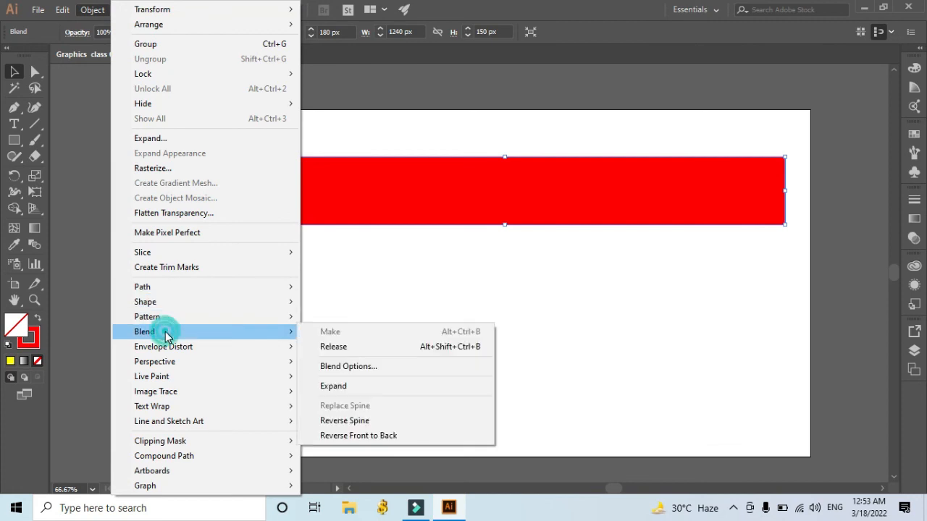
left_click(352, 371)
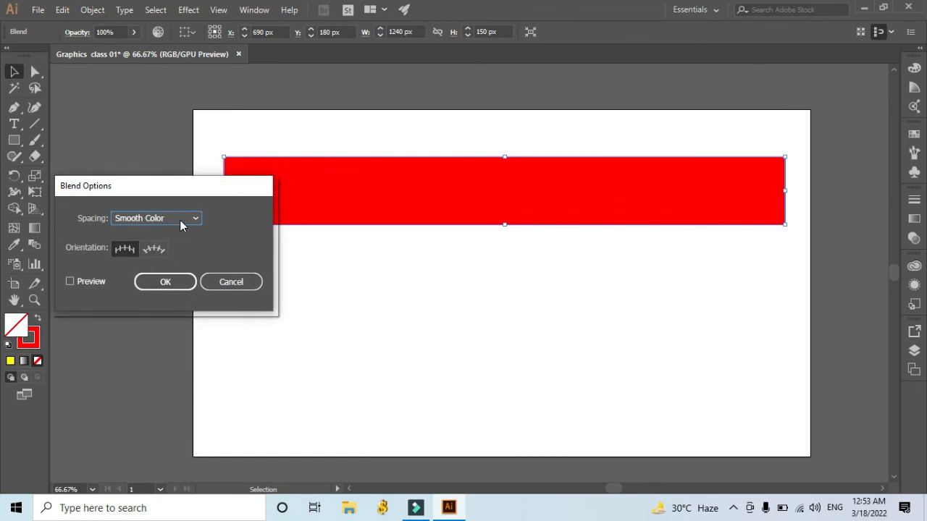
left_click(180, 221)
left_click(176, 246)
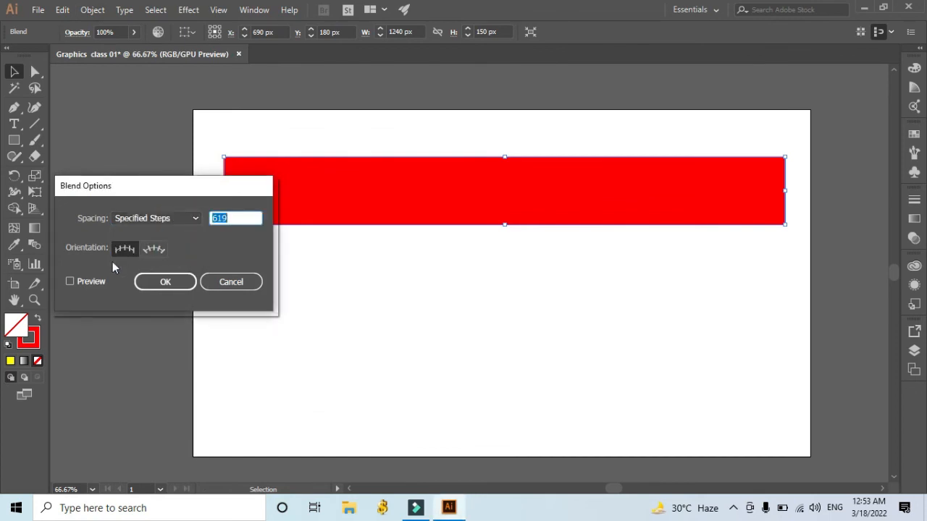
left_click(73, 281)
Raise the line blend's number of specified steps from single digits to just above 71, apply the options, and deselect the blend
left_click_drag(232, 218, 221, 218)
key("Down")
key("Up")
key("Up")
key("Up")
key("Up")
key("Up")
key("Up")
key("Up")
key("Up")
key("Up")
key("Up")
key("Up")
key("Up")
key("Up")
key("Up")
key("Up")
key("Up")
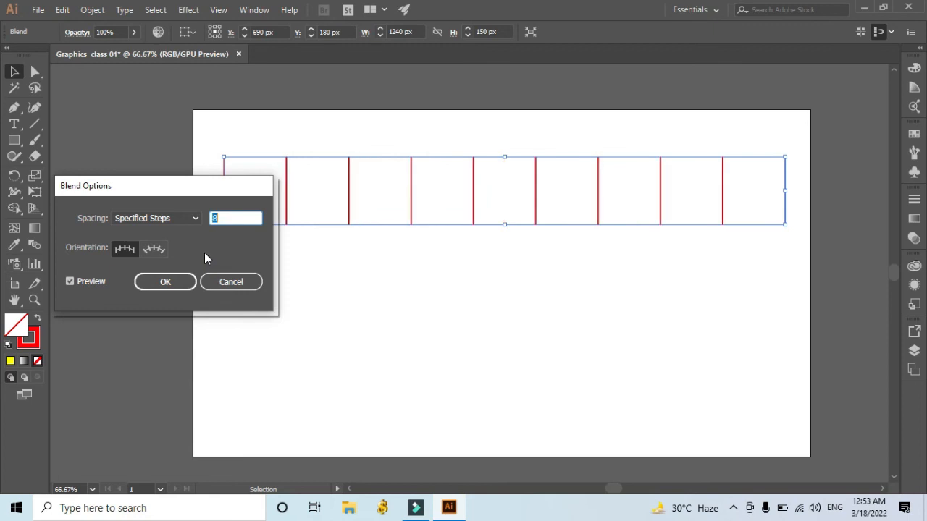
key("Up")
key("Up")
key("Up")
key("Up")
key("Up")
key("Up")
key("Up")
key("Up")
key("Up")
key("Up")
key("Up")
key("Up")
key("Up")
key("Up")
key("Up")
key("Up")
key("Up")
key("Up")
key("Up")
key("Up")
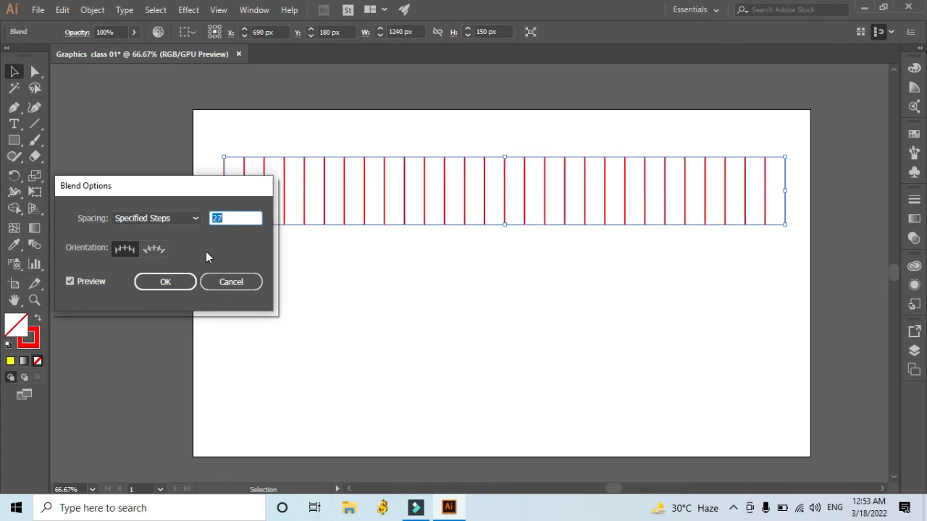
key("Up")
key("Up")
key("Up")
key("Up")
key("Up")
key("Up")
key("Up")
key("Up")
key("Up")
key("Up")
key("Up")
key("Up")
key("Up")
key("Up")
key("Up")
key("Up")
key("Up")
key("Up")
key("Up")
key("Up")
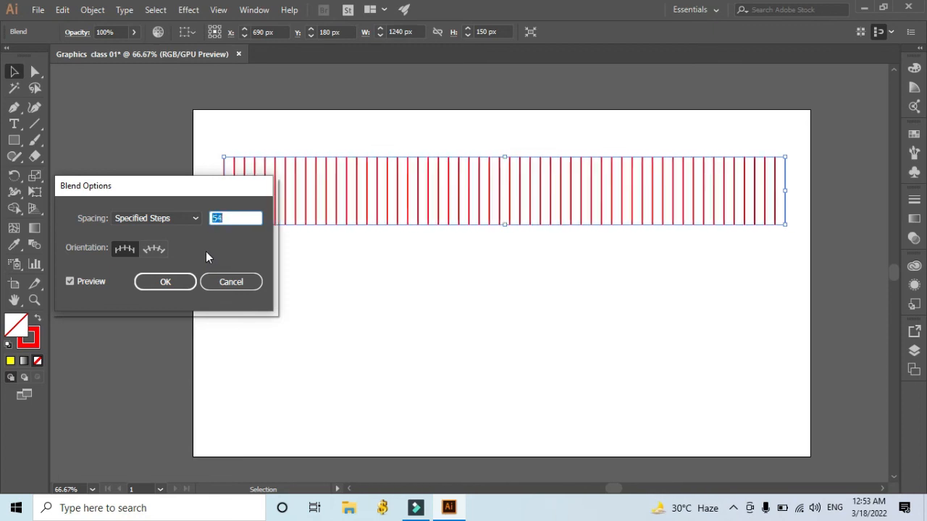
key("Up")
key("Up")
key("Up")
key("Up")
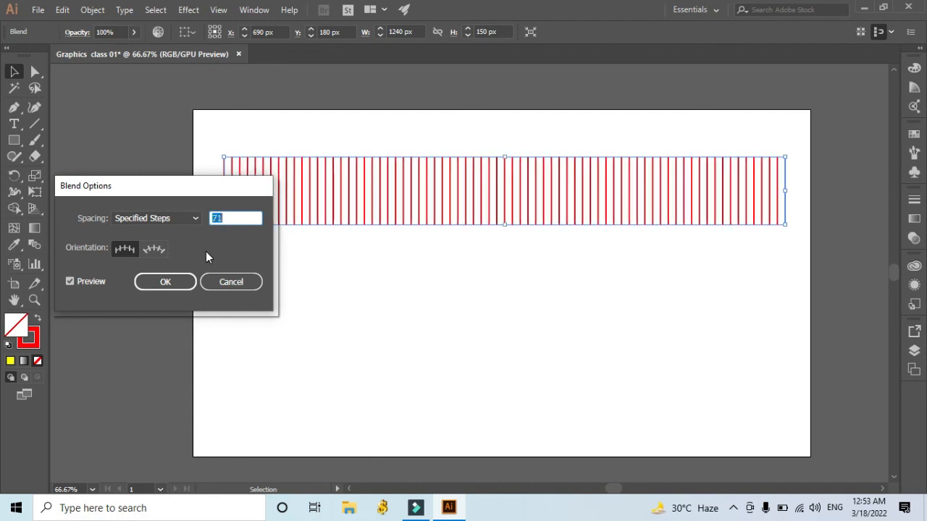
key("Up")
left_click(170, 282)
left_click(270, 307)
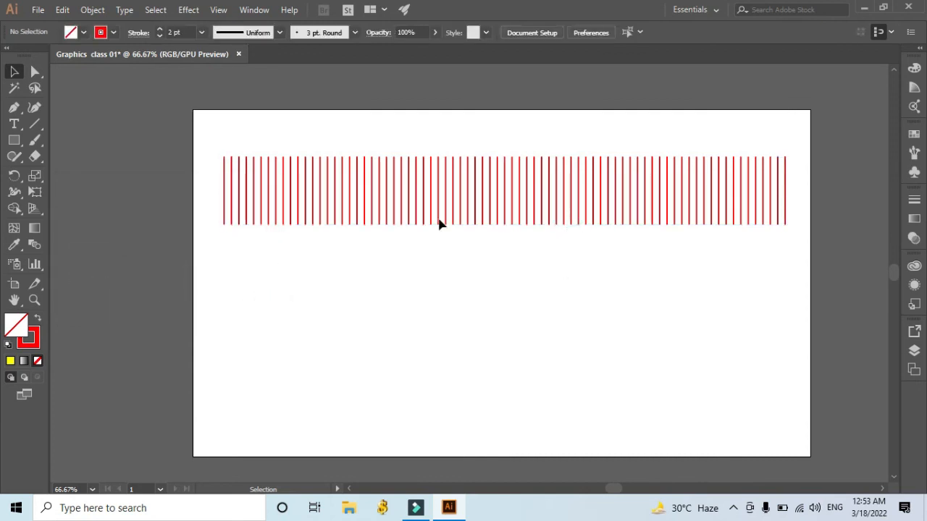
left_click(436, 328)
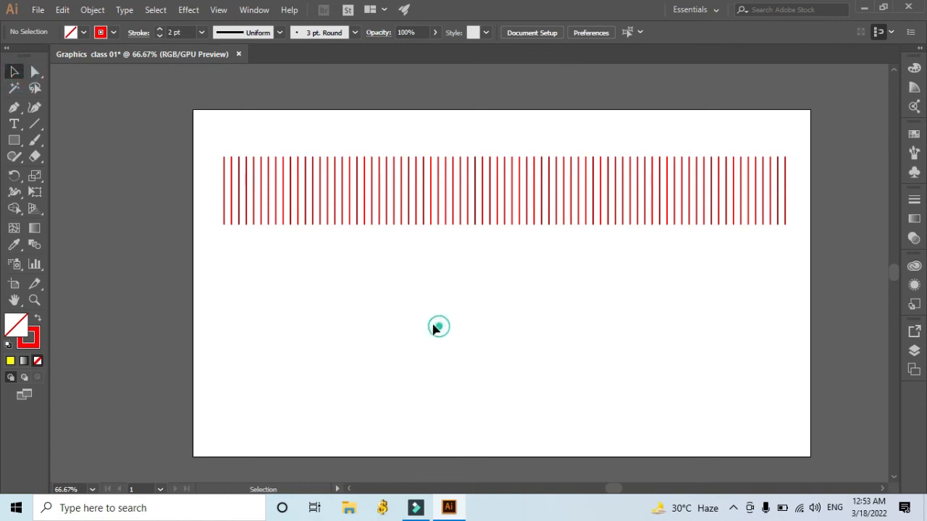
Move the line blend down to the artboard's middle and shrink it to about 713 px wide and 98 px high
left_click(386, 215)
left_click_drag(225, 221, 221, 305)
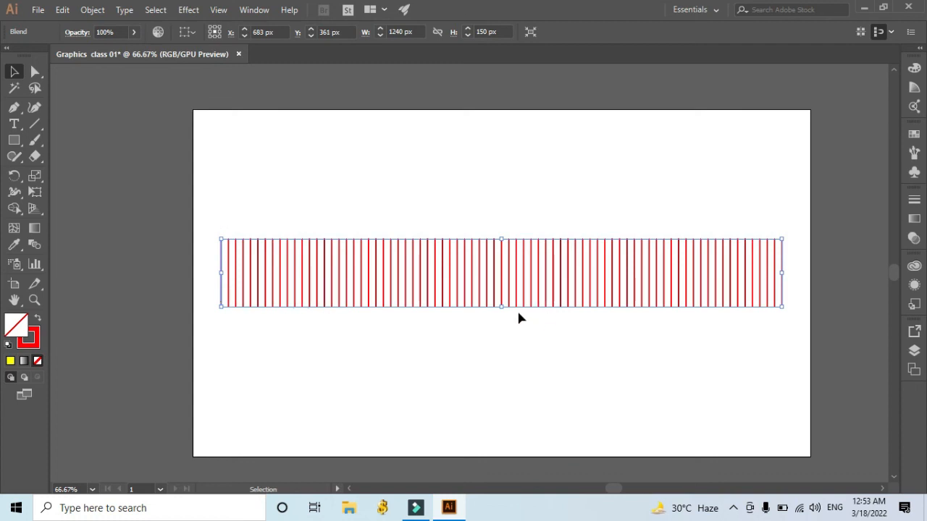
left_click_drag(503, 311, 491, 284)
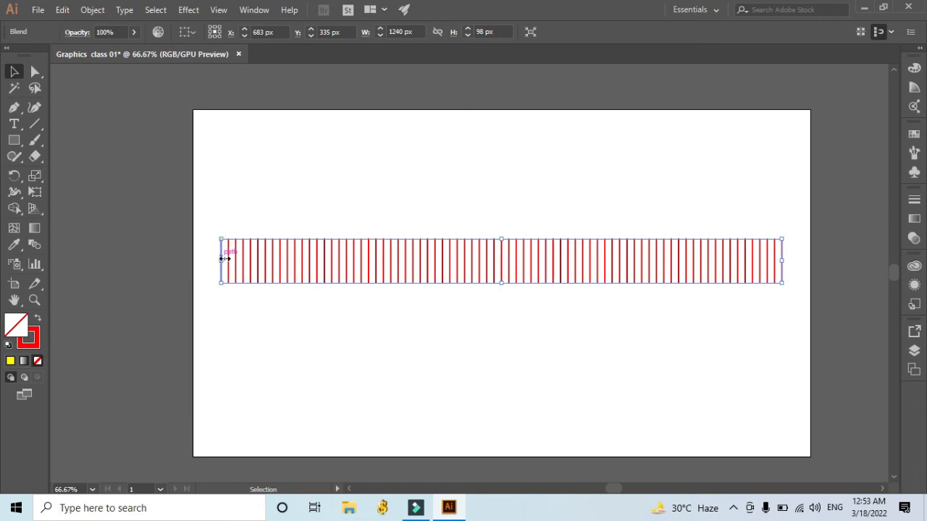
left_click_drag(222, 261, 459, 263)
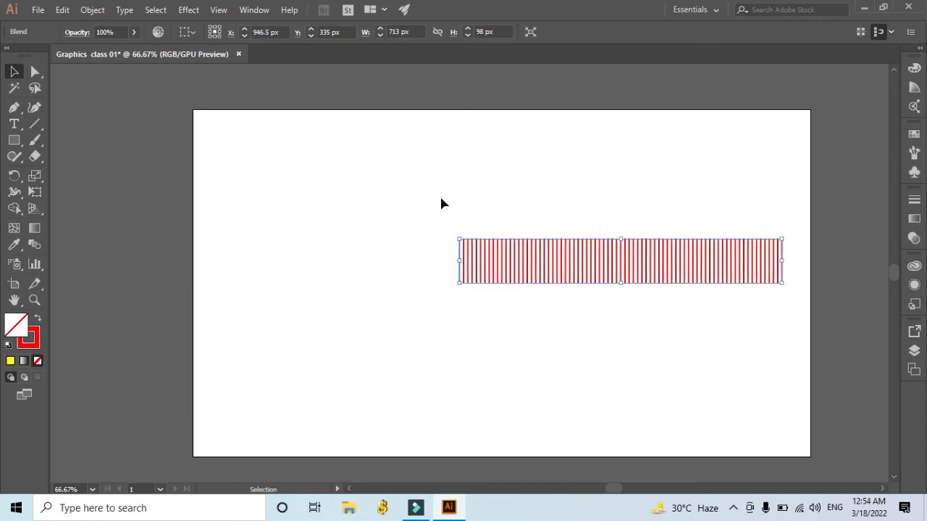
Move the shrunken line blend up and left to the upper part of the artboard, and deselect it
left_click(439, 194)
left_click_drag(539, 271, 371, 183)
left_click(420, 270)
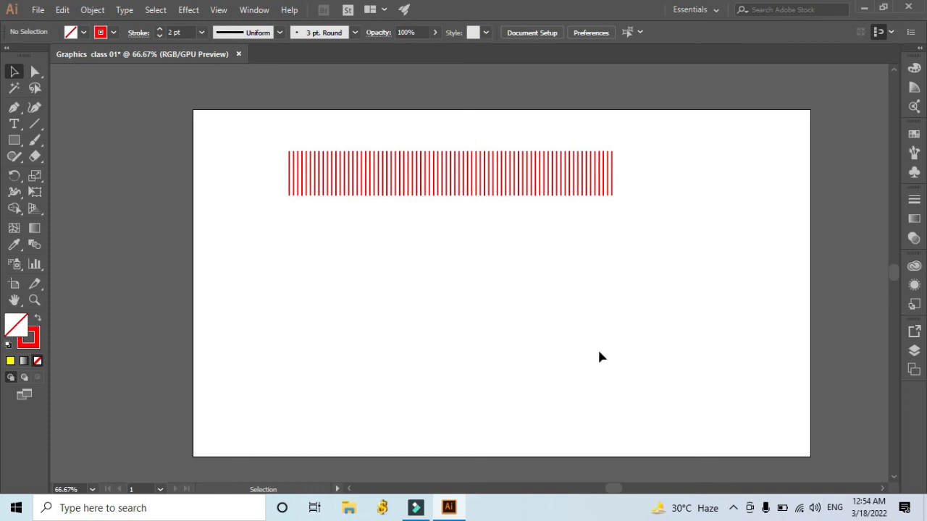
left_click(733, 508)
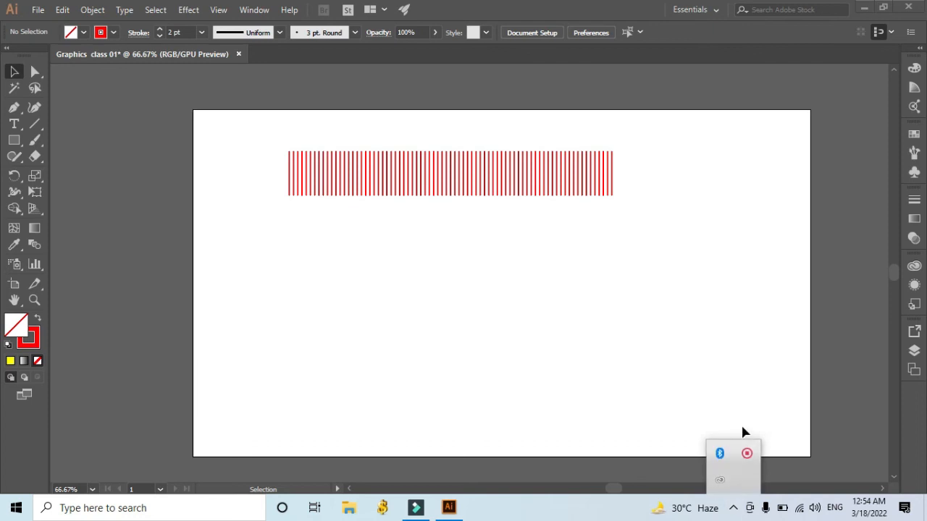
right_click(747, 456)
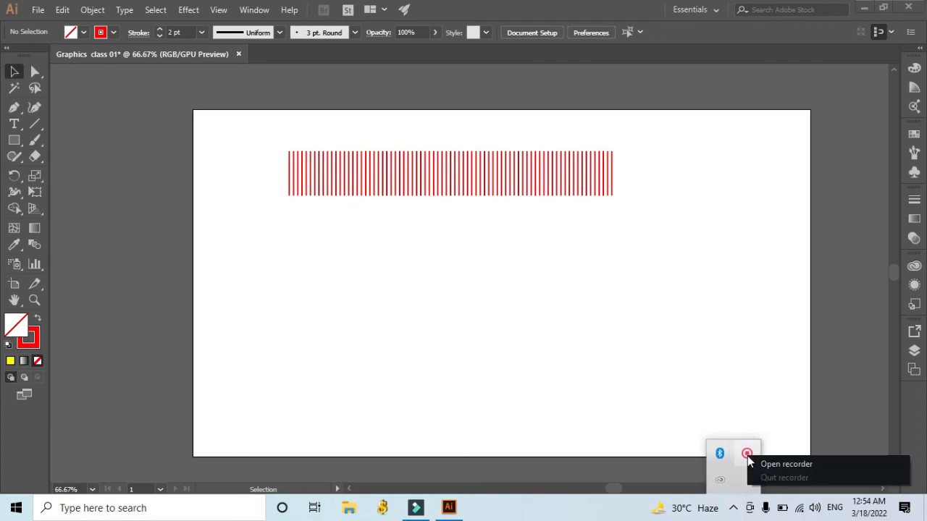
left_click(783, 463)
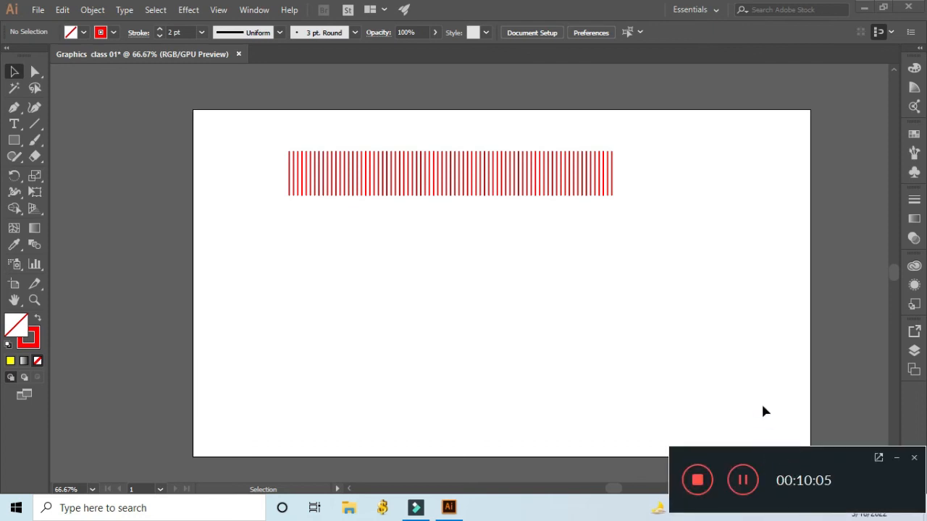